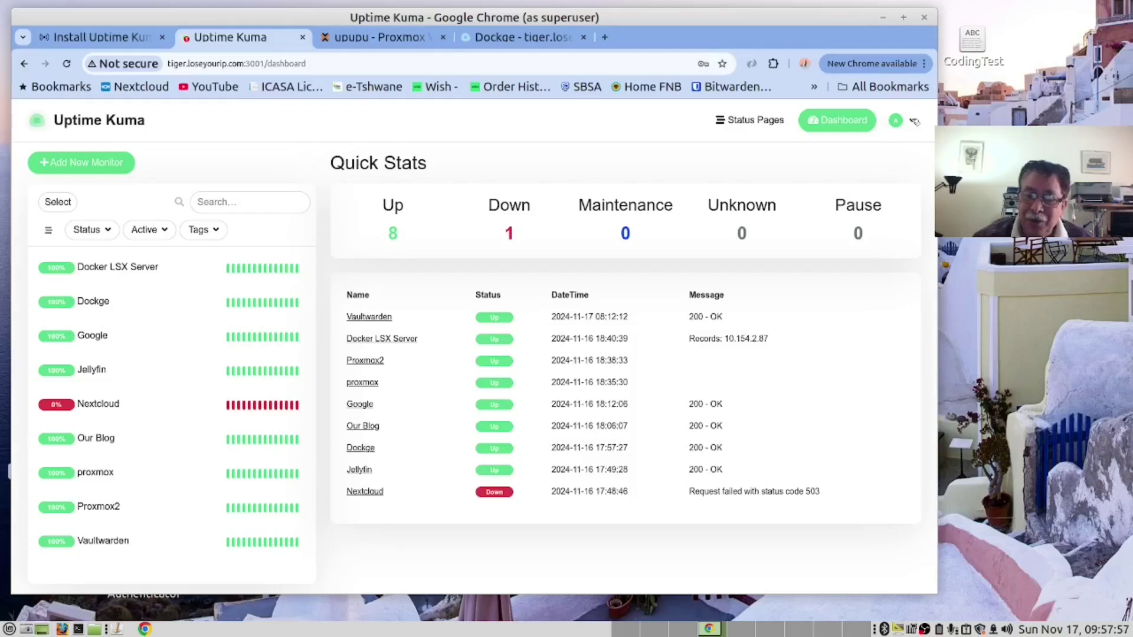
In the appearance settings, set the theme to Dark and the heartbeat bar theme to Bottom
{"action": "left_click", "coordinate": [914, 122]}
{"action": "left_click", "coordinate": [866, 204]}
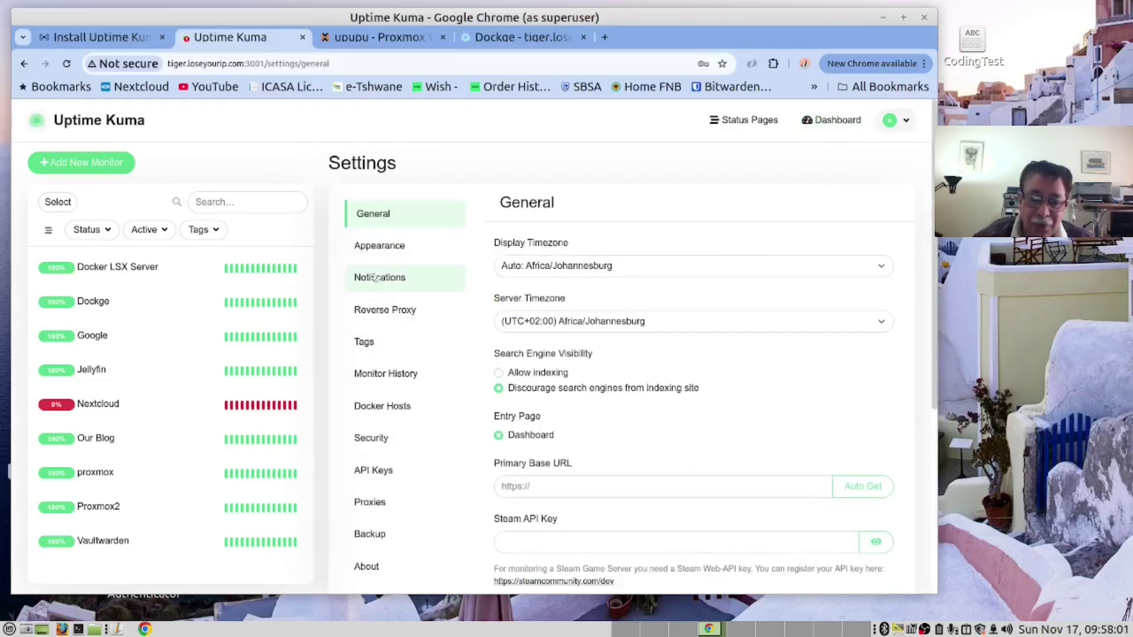
{"action": "left_click", "coordinate": [384, 248]}
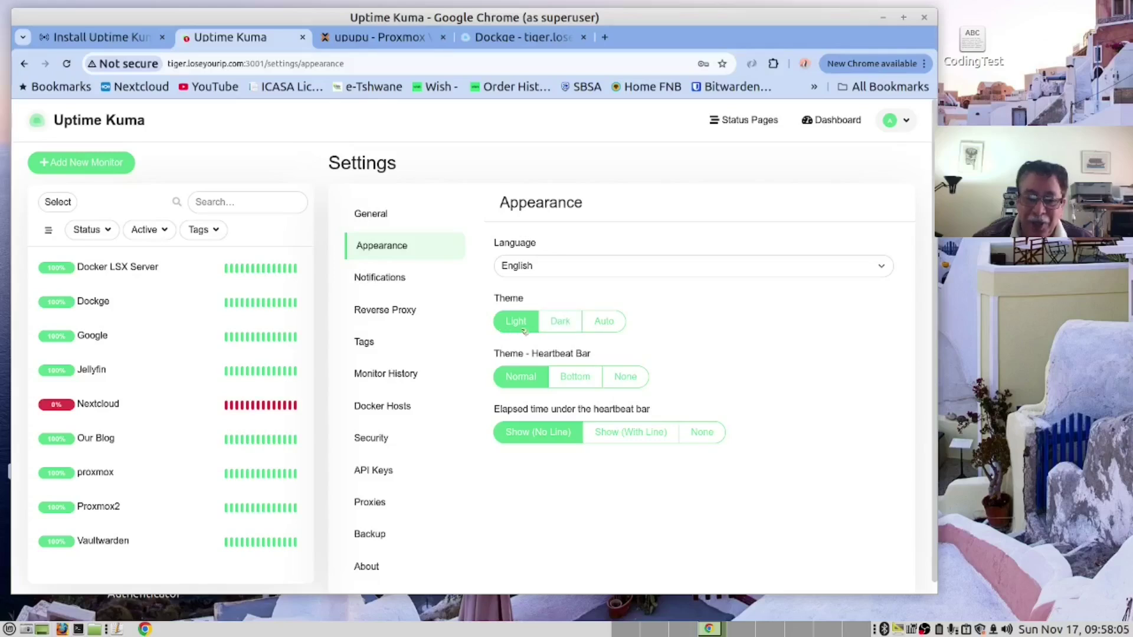
{"action": "left_click", "coordinate": [563, 326]}
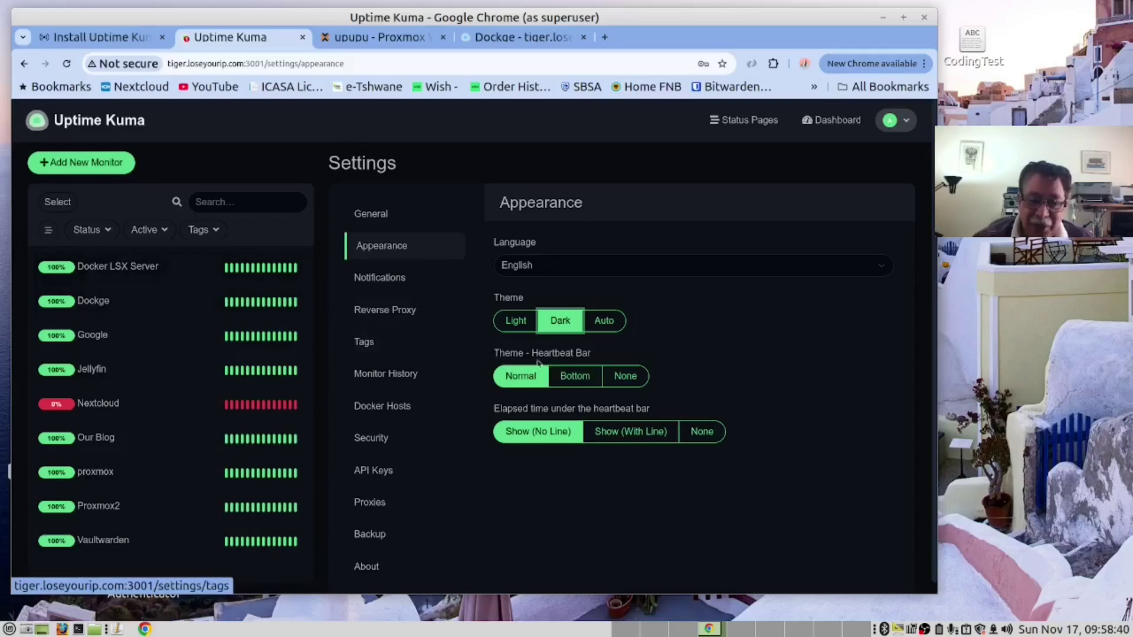
{"action": "left_click", "coordinate": [576, 380]}
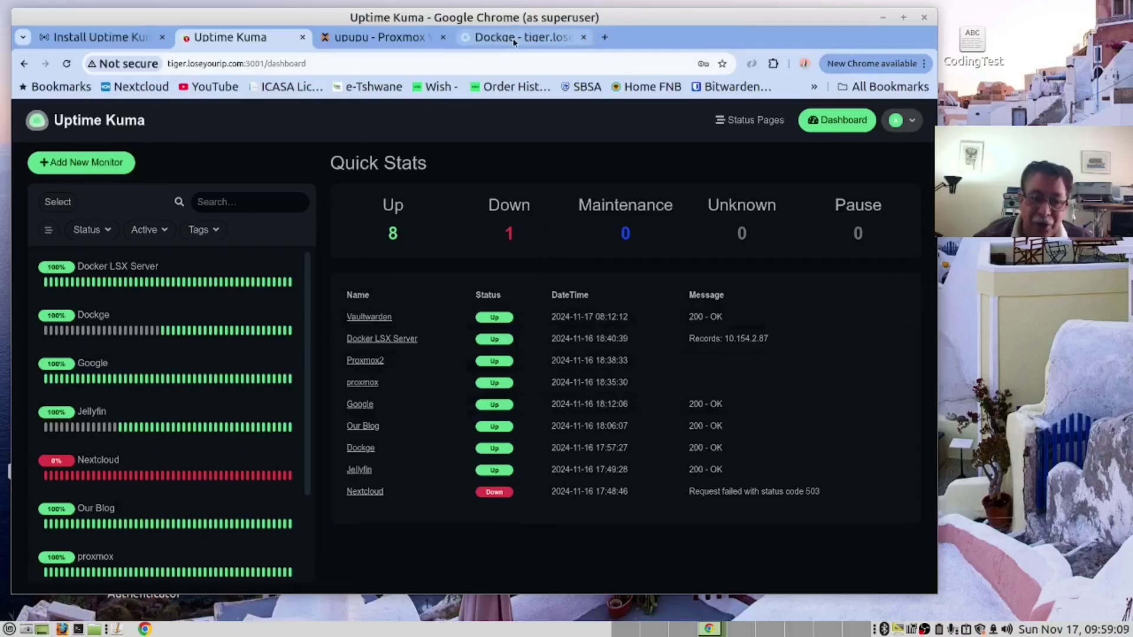
Open the Dockge monitor for editing and review its monitor type, URL and heartbeat interval
{"action": "left_click", "coordinate": [513, 38]}
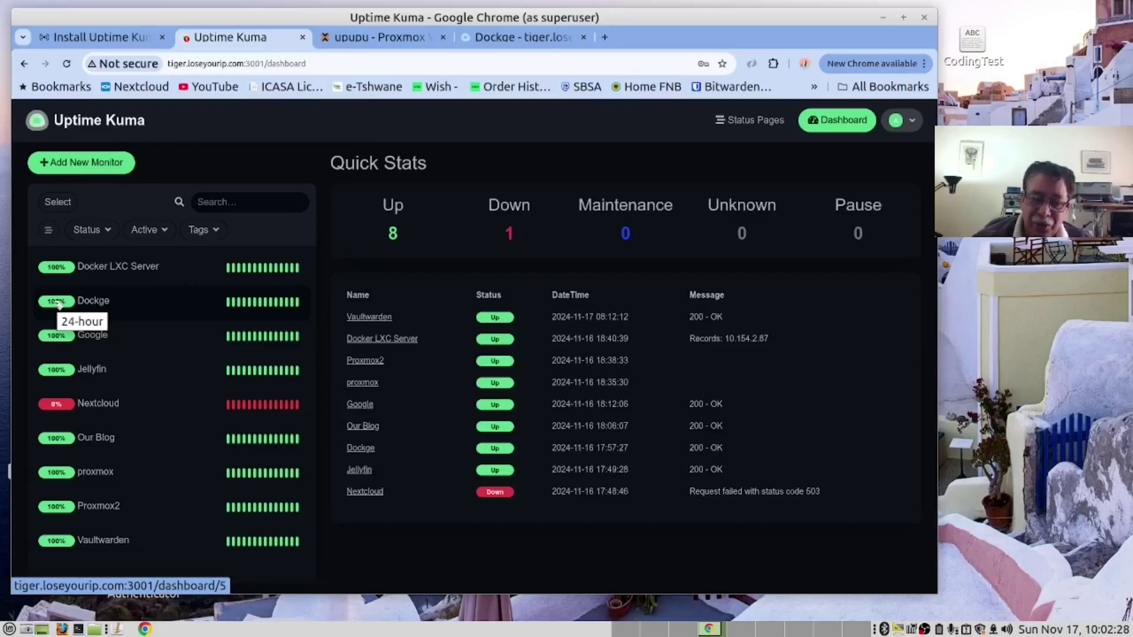
{"action": "left_click", "coordinate": [59, 303]}
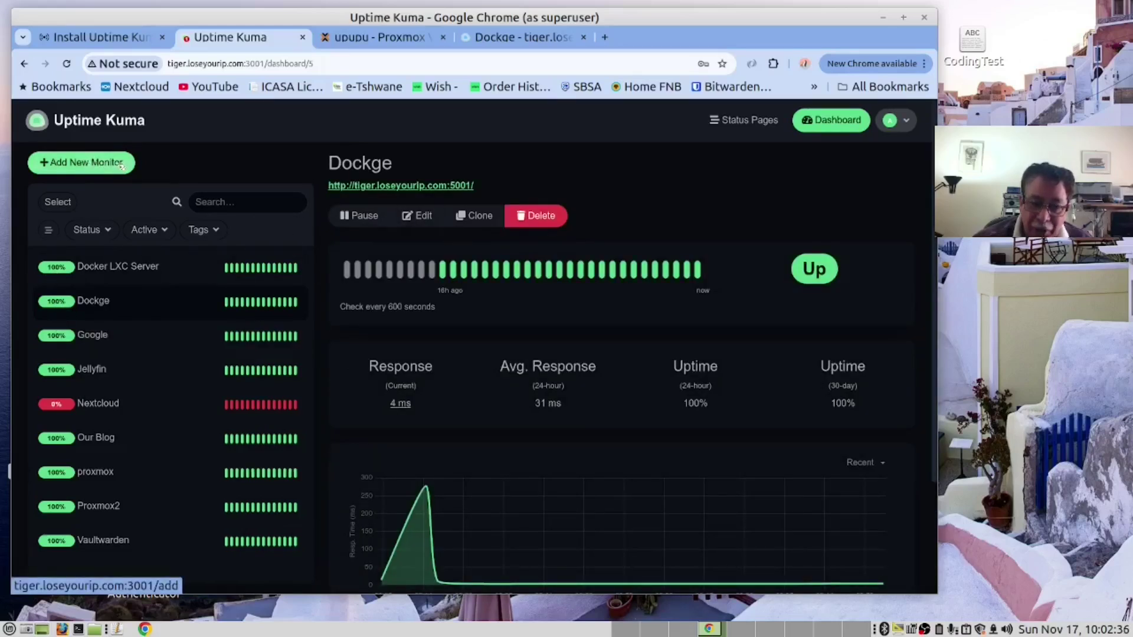
{"action": "left_click", "coordinate": [422, 216]}
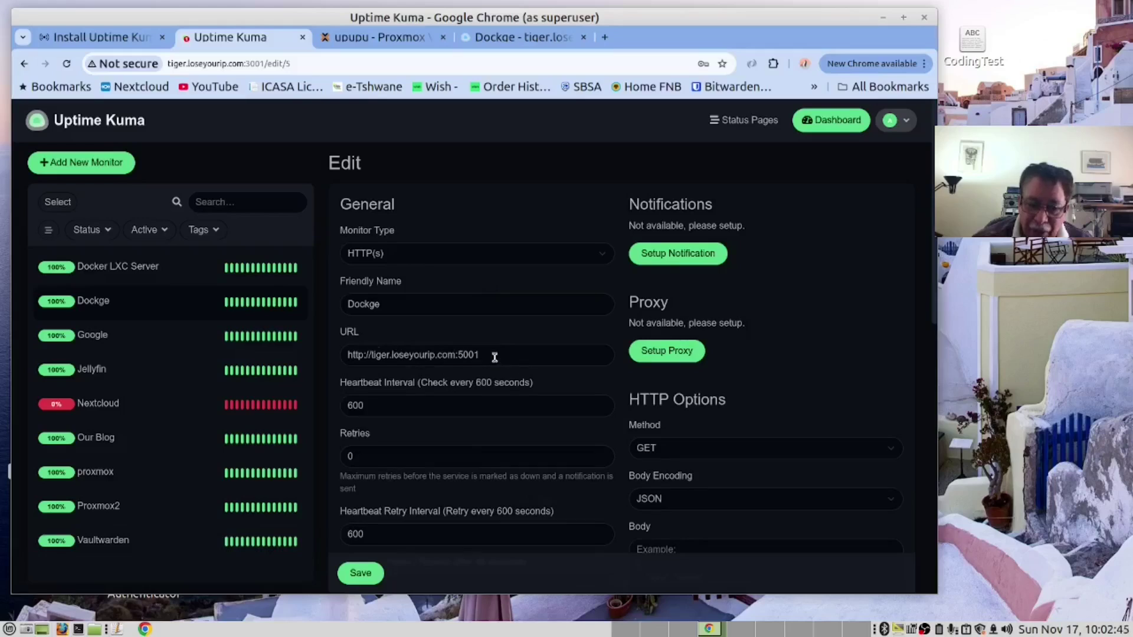
Open the Vaultwarden monitor's edit form and examine its hostname and port
{"action": "left_click", "coordinate": [129, 542]}
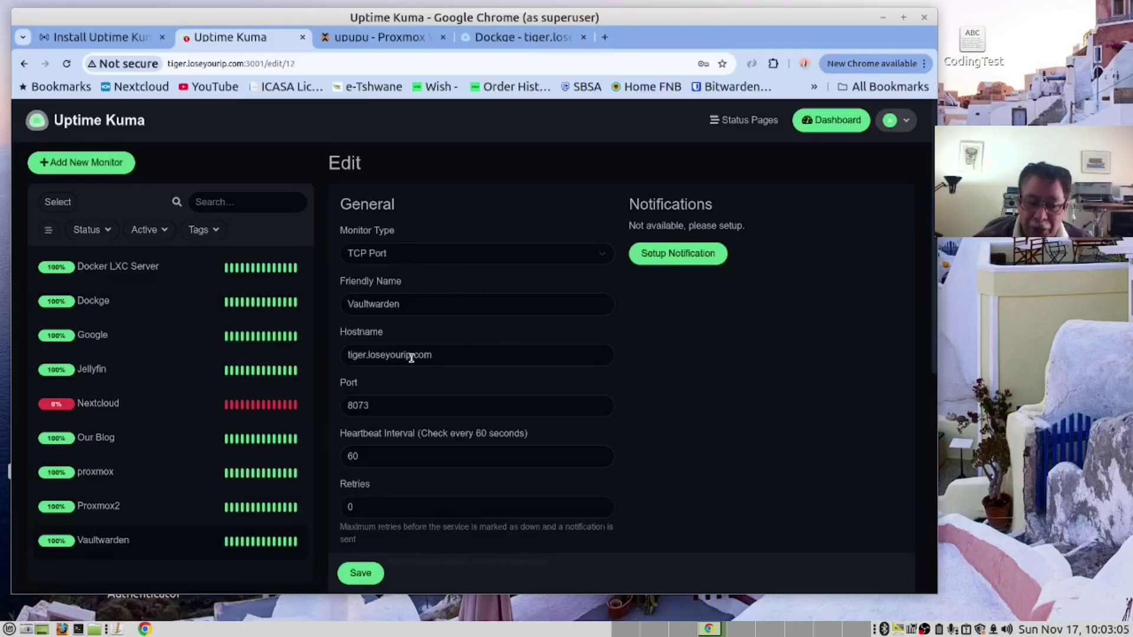
{"action": "left_click_drag", "start_coordinate": [435, 356], "coordinate": [332, 355]}
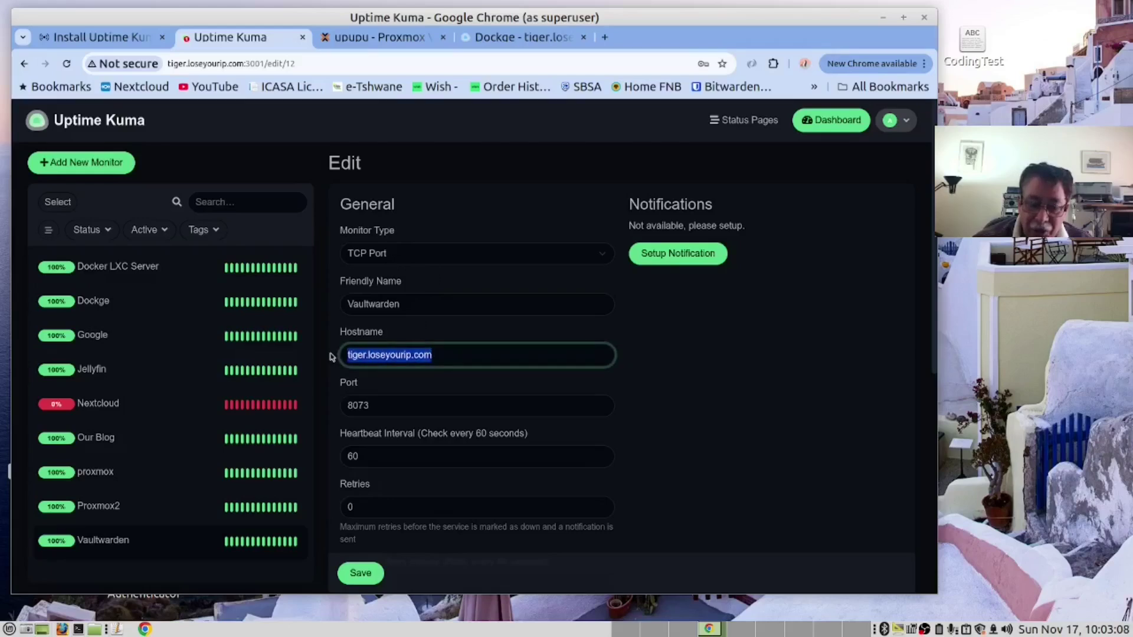
{"action": "left_click_drag", "start_coordinate": [377, 407], "coordinate": [335, 407]}
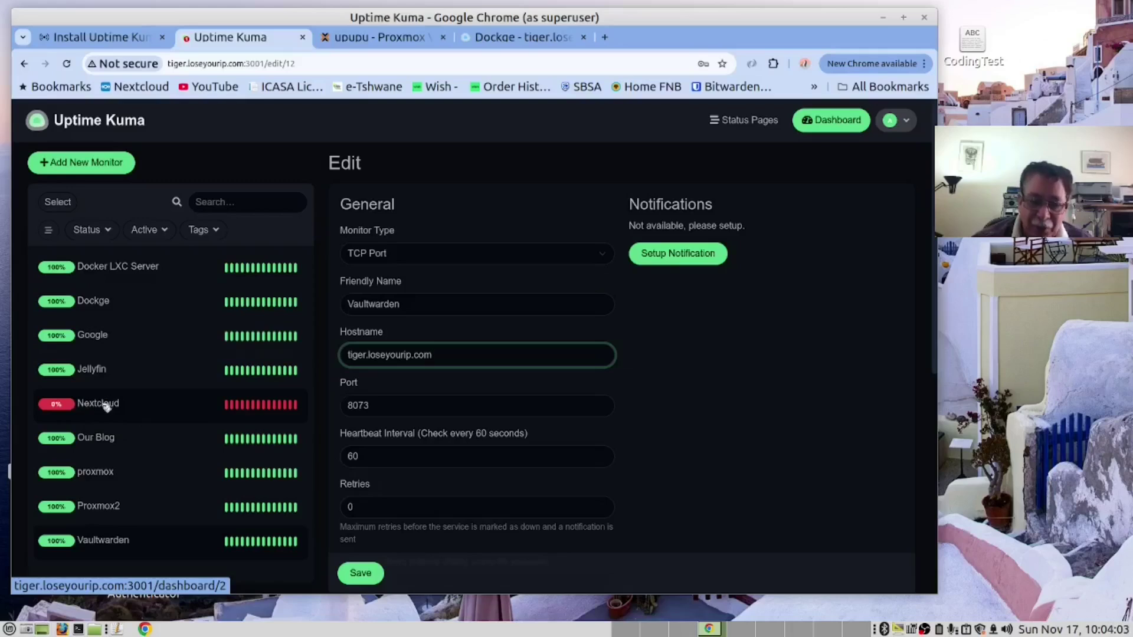
Switch to Dockge to inspect the nextcloud stack, and return to Uptime Kuma
{"action": "left_click", "coordinate": [494, 39]}
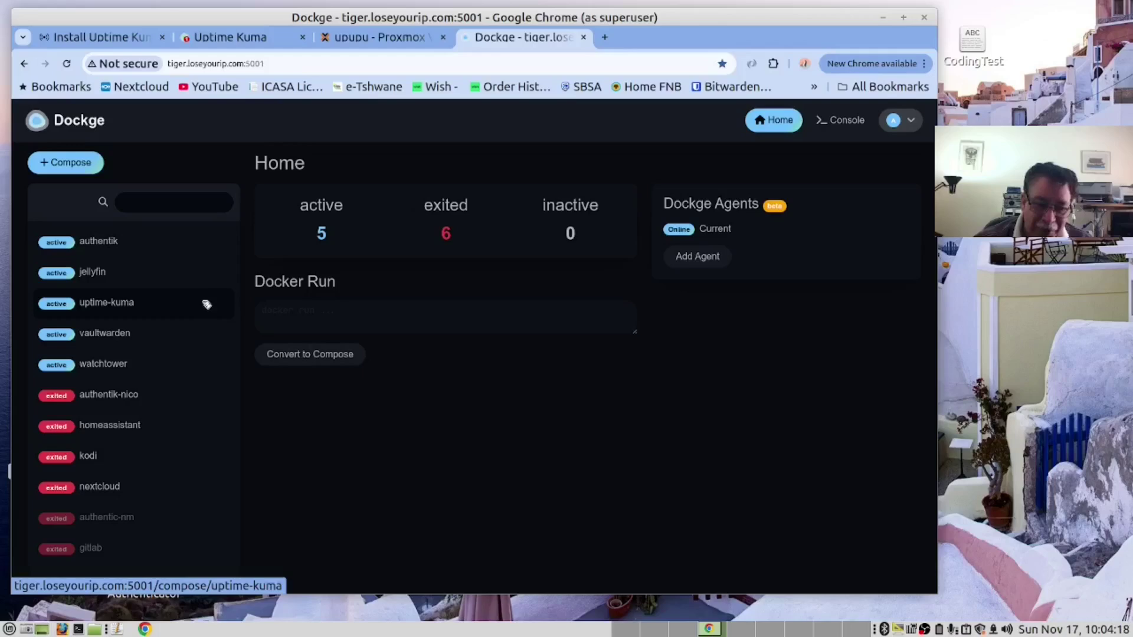
{"action": "left_click", "coordinate": [108, 487]}
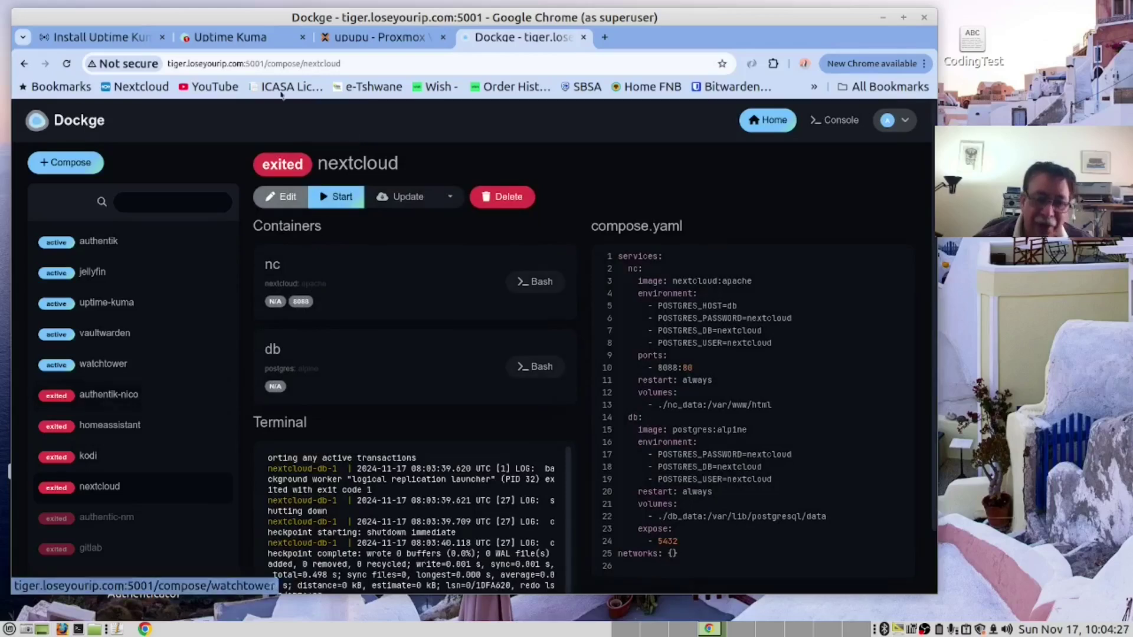
{"action": "left_click", "coordinate": [236, 47]}
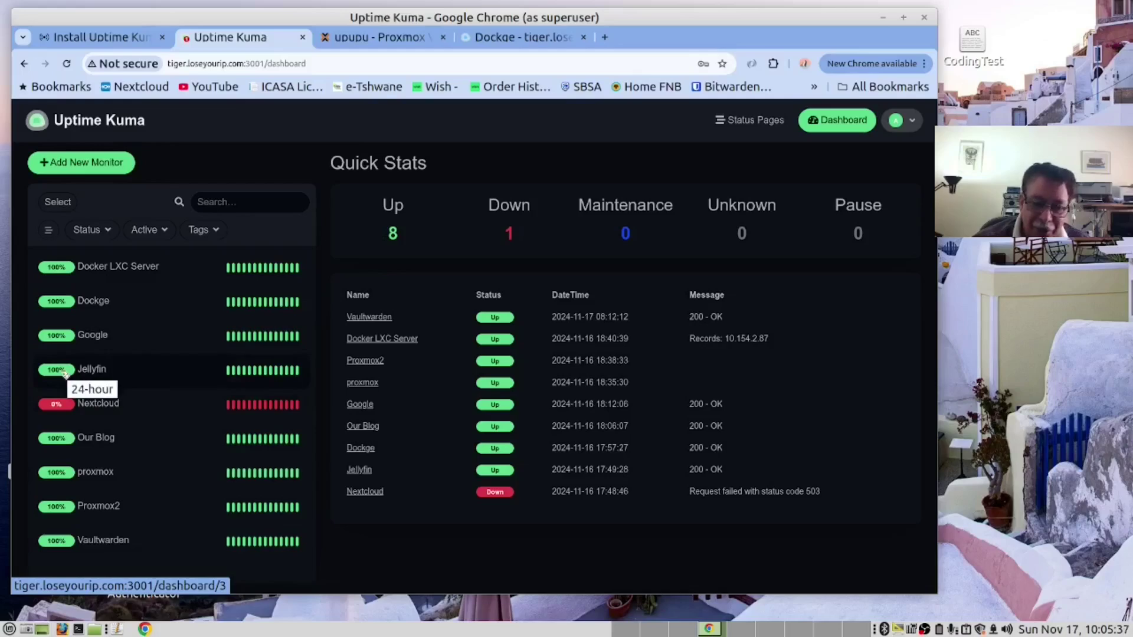
Open the Jellyfin monitor for editing and bring up its notification setup
{"action": "left_click", "coordinate": [65, 372]}
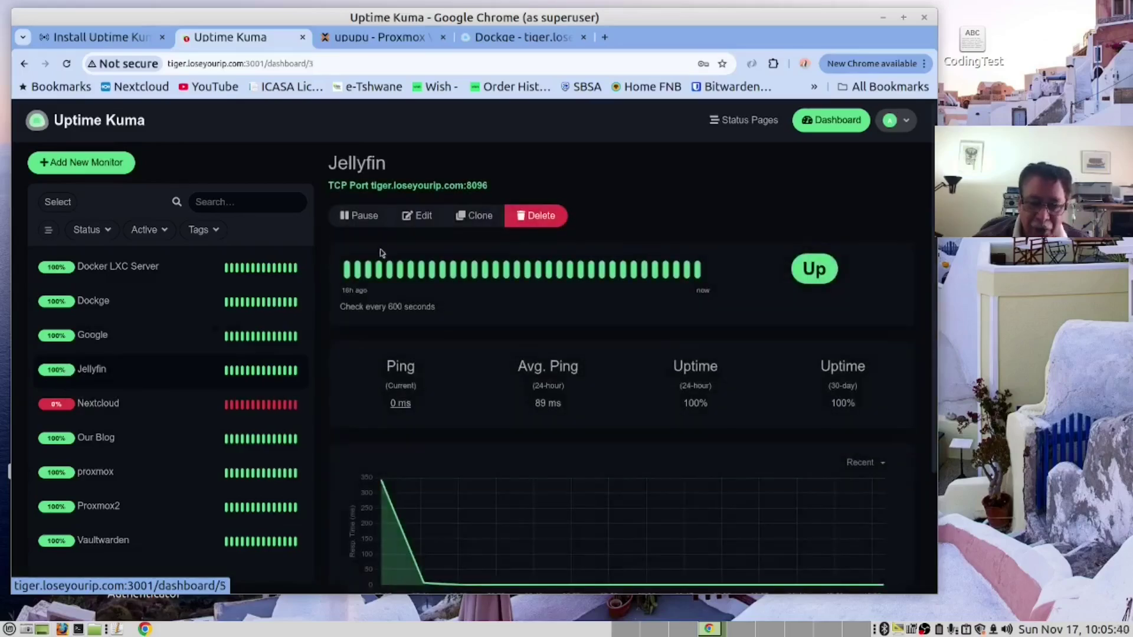
{"action": "left_click", "coordinate": [426, 217]}
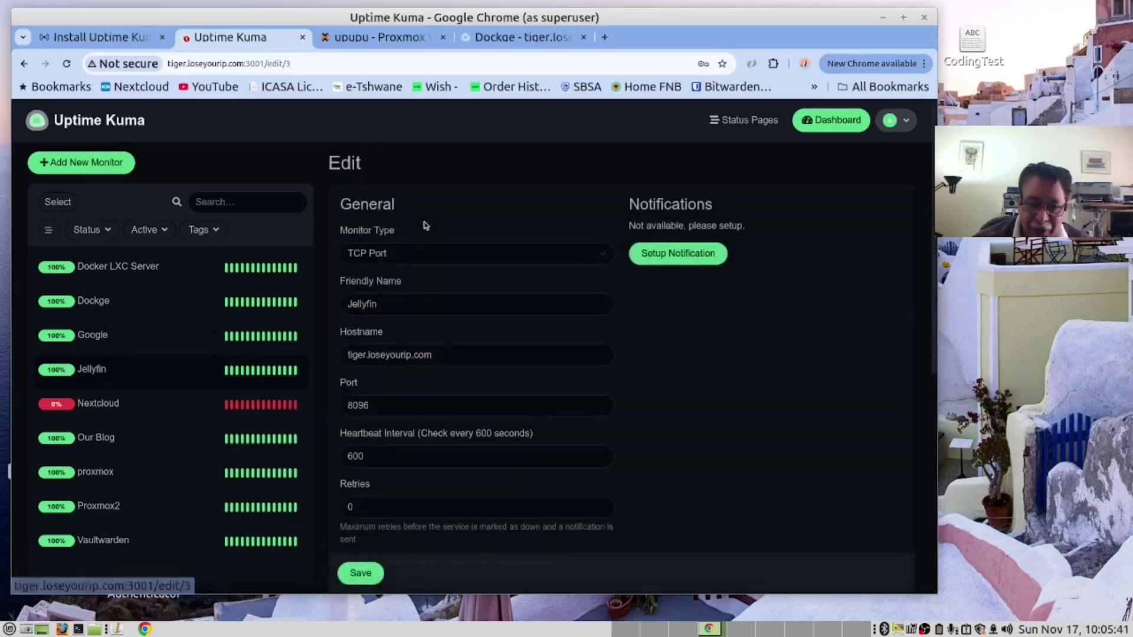
{"action": "left_click", "coordinate": [698, 262]}
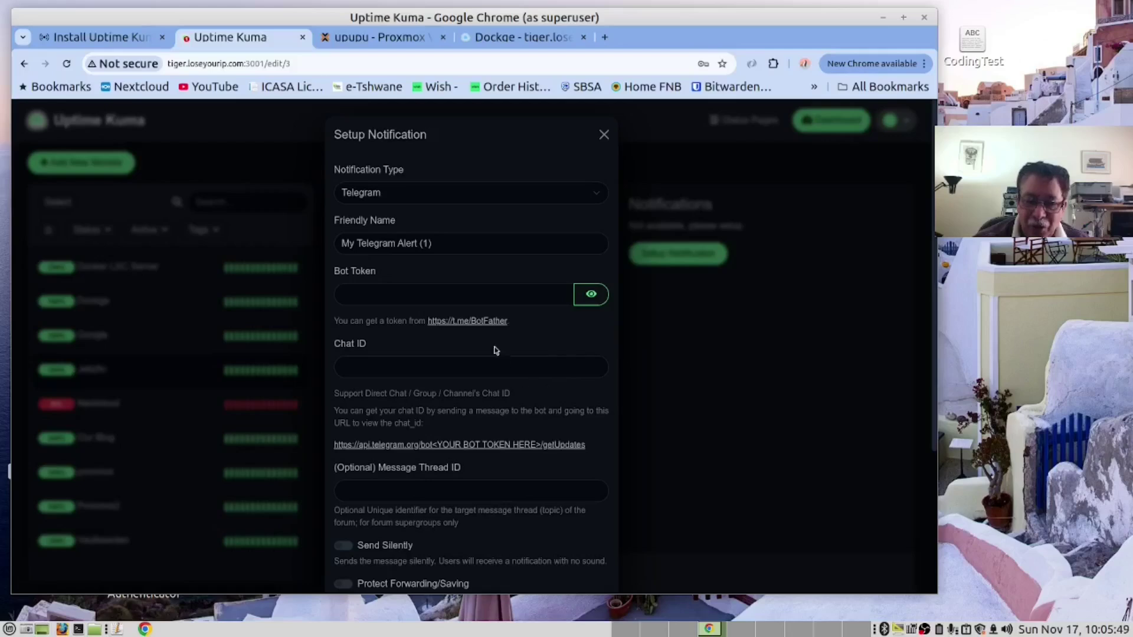
Browse the available notification types, previewing the Pushy and Ntfy setup forms without saving a notification
{"action": "left_click", "coordinate": [594, 198]}
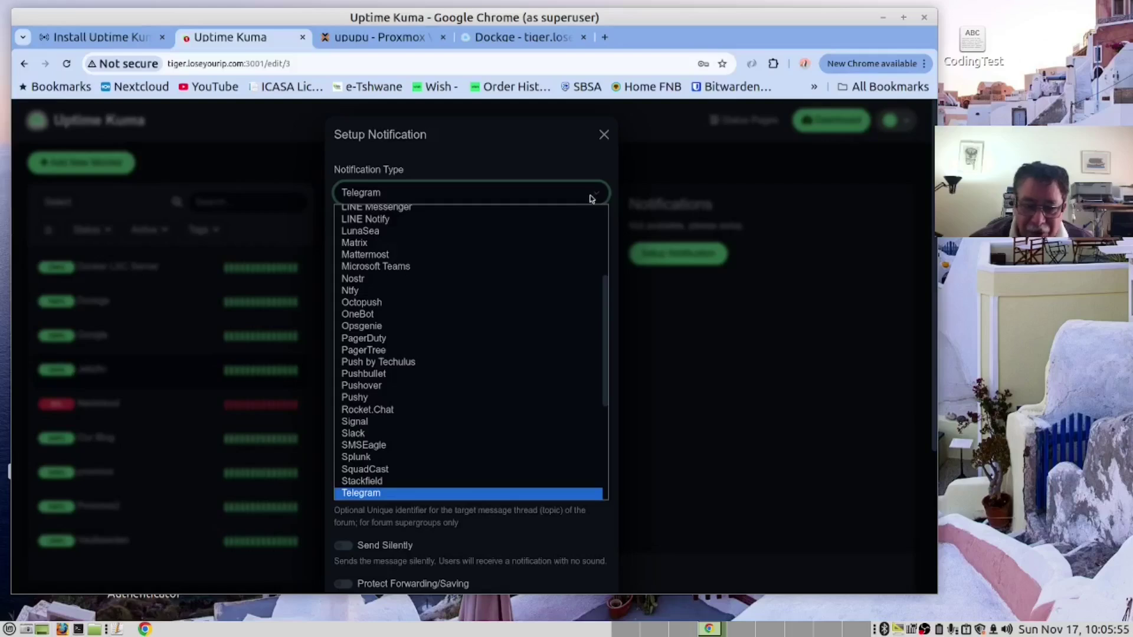
{"action": "left_click", "coordinate": [453, 407]}
{"action": "left_click", "coordinate": [594, 196]}
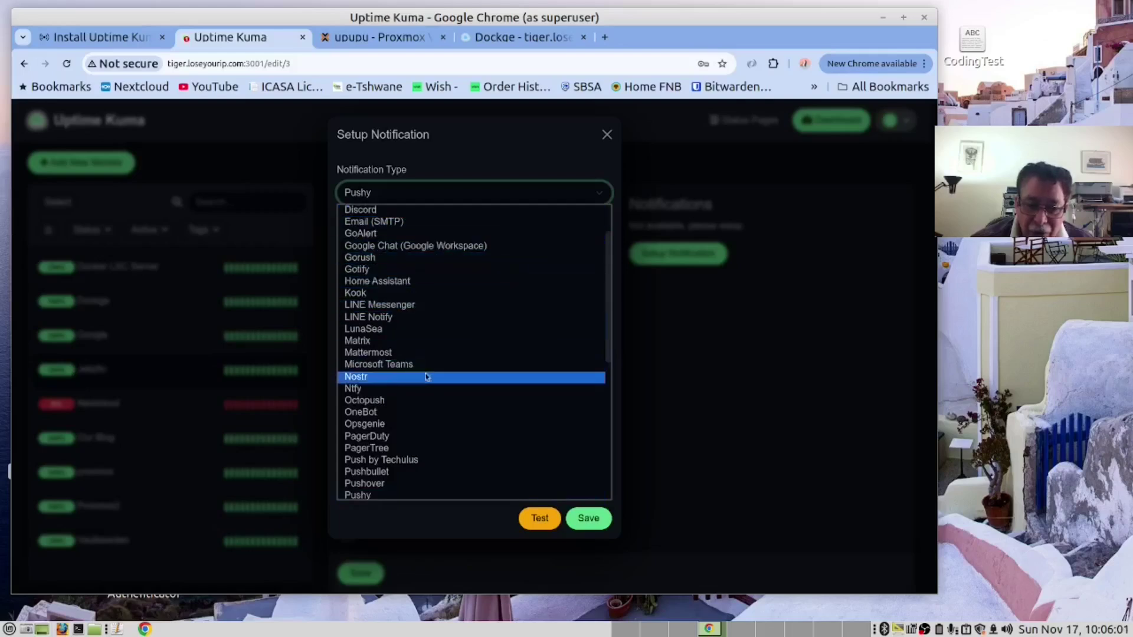
{"action": "left_click", "coordinate": [396, 390]}
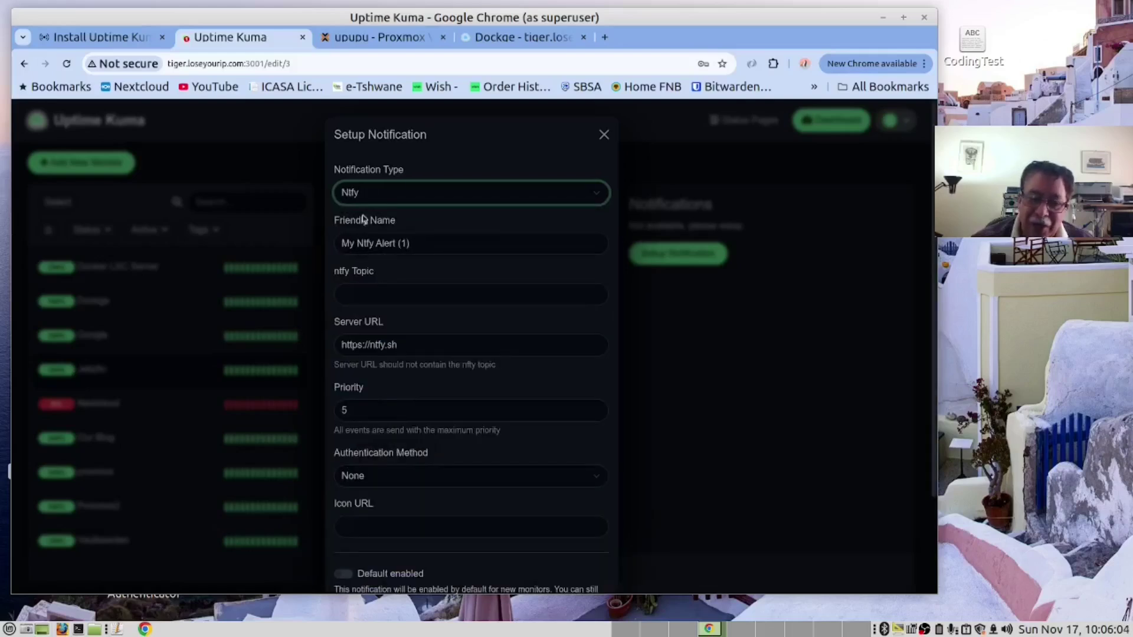
{"action": "left_click", "coordinate": [598, 199]}
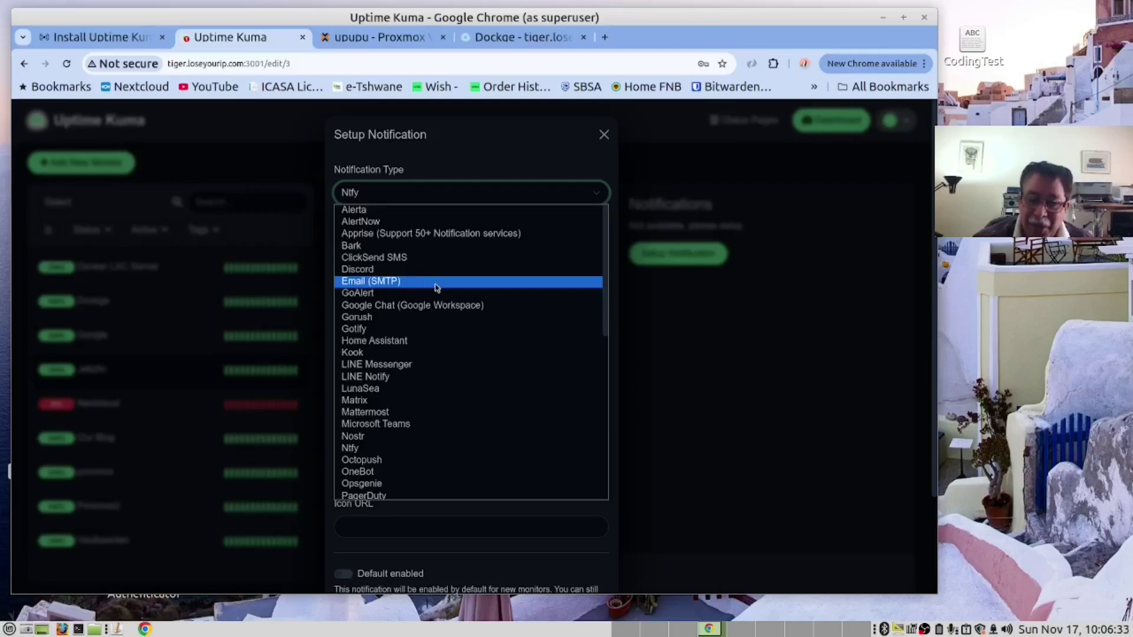
{"action": "left_click", "coordinate": [730, 345]}
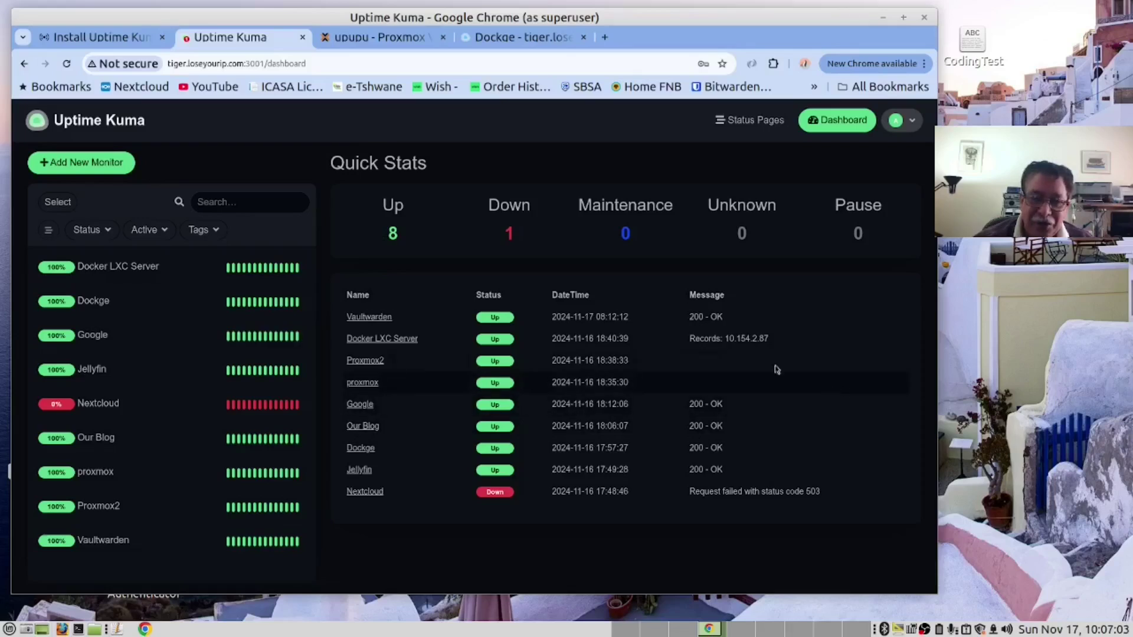
Switch to Proxmox, open a console for container 400 (Docker87) and enlarge the console window
{"action": "left_click", "coordinate": [135, 38]}
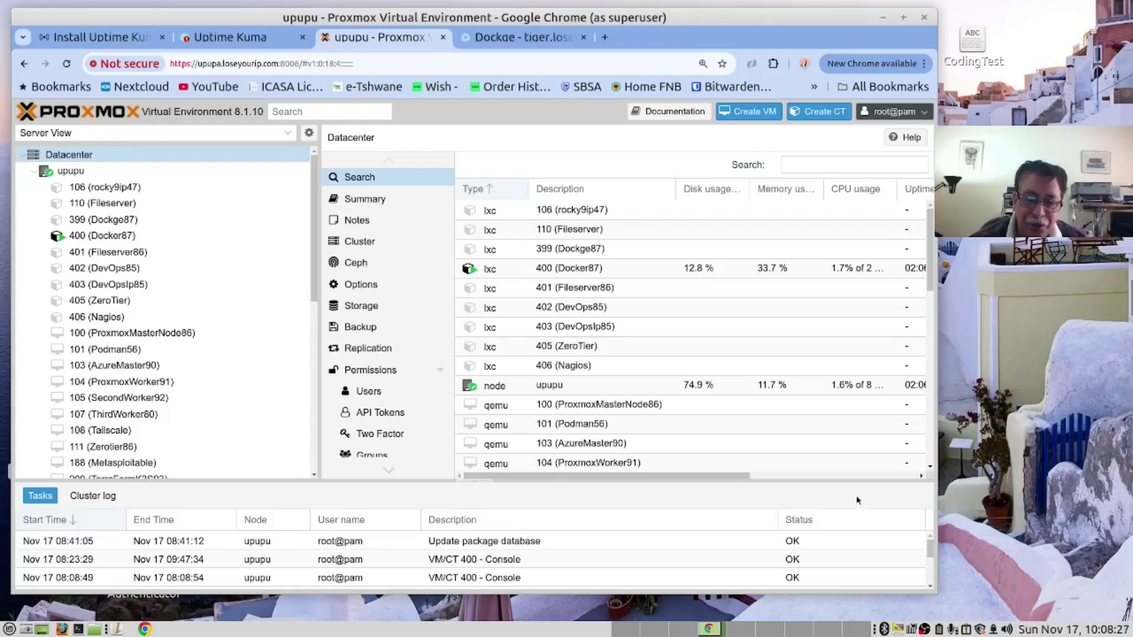
{"action": "left_click", "coordinate": [136, 236]}
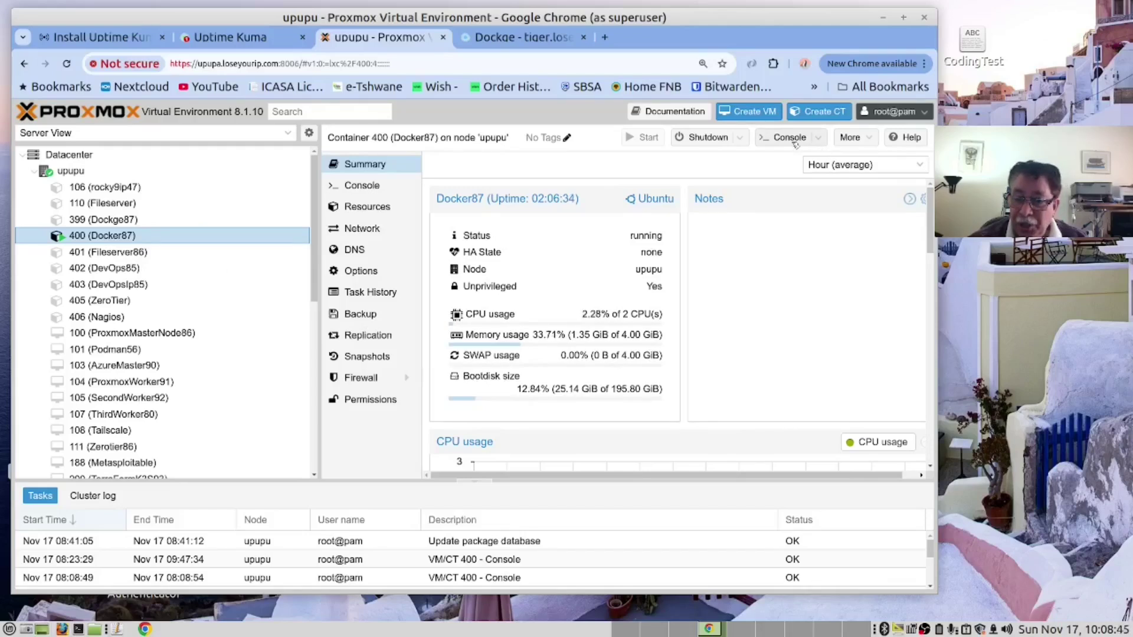
{"action": "left_click", "coordinate": [790, 138]}
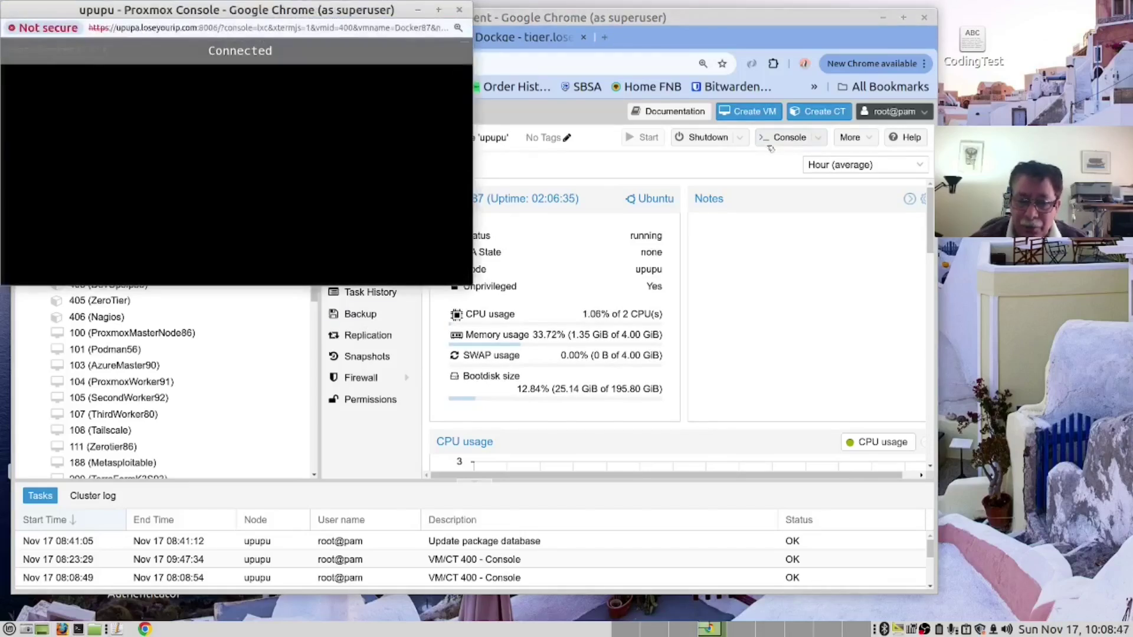
{"action": "left_click_drag", "start_coordinate": [466, 287], "coordinate": [936, 549]}
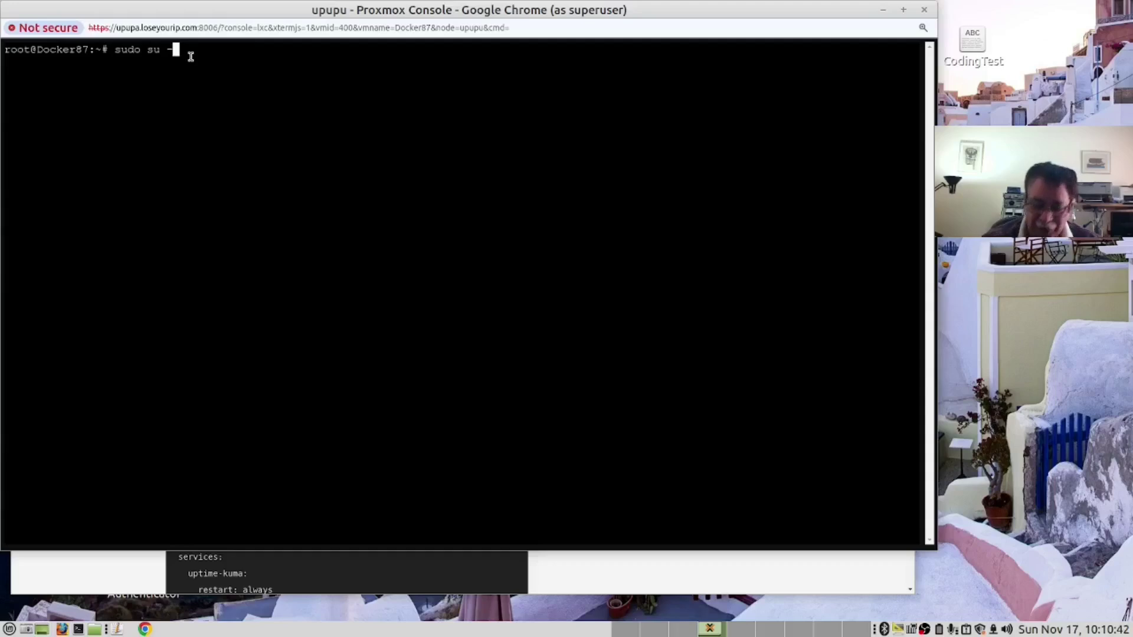
As root via sudo su -, create /opt/stacks/uptime-kuma/ with mkdir -p and change into that directory
{"action": "key", "text": "Return"}
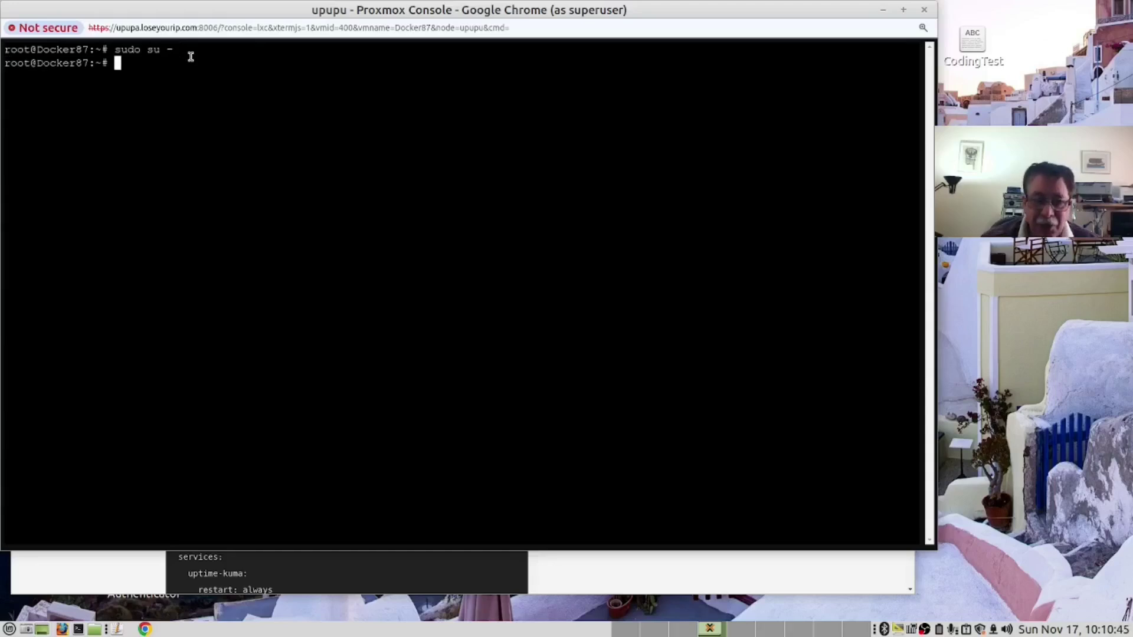
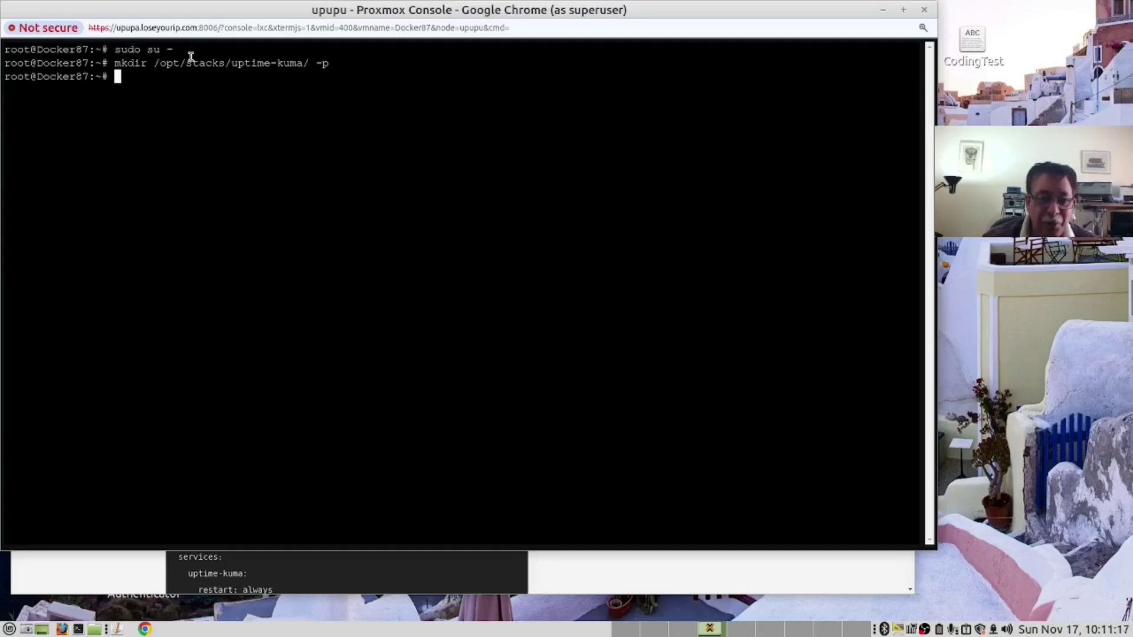
{"action": "type", "text": "c"}
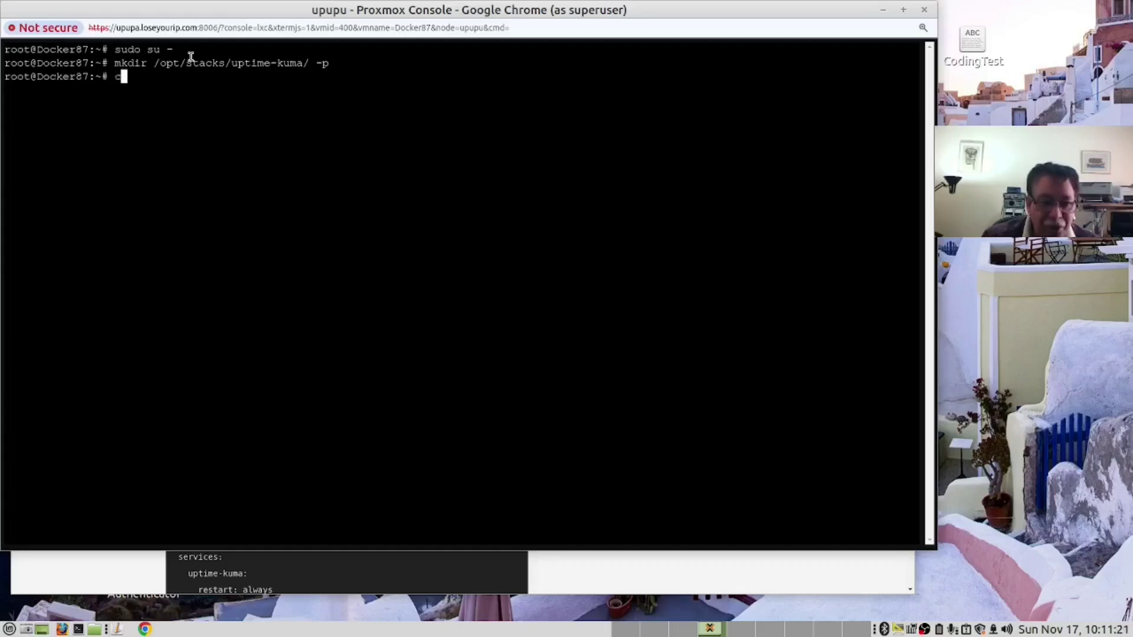
{"action": "type", "text": "d /opt/stacks/uptime-kuma/"}
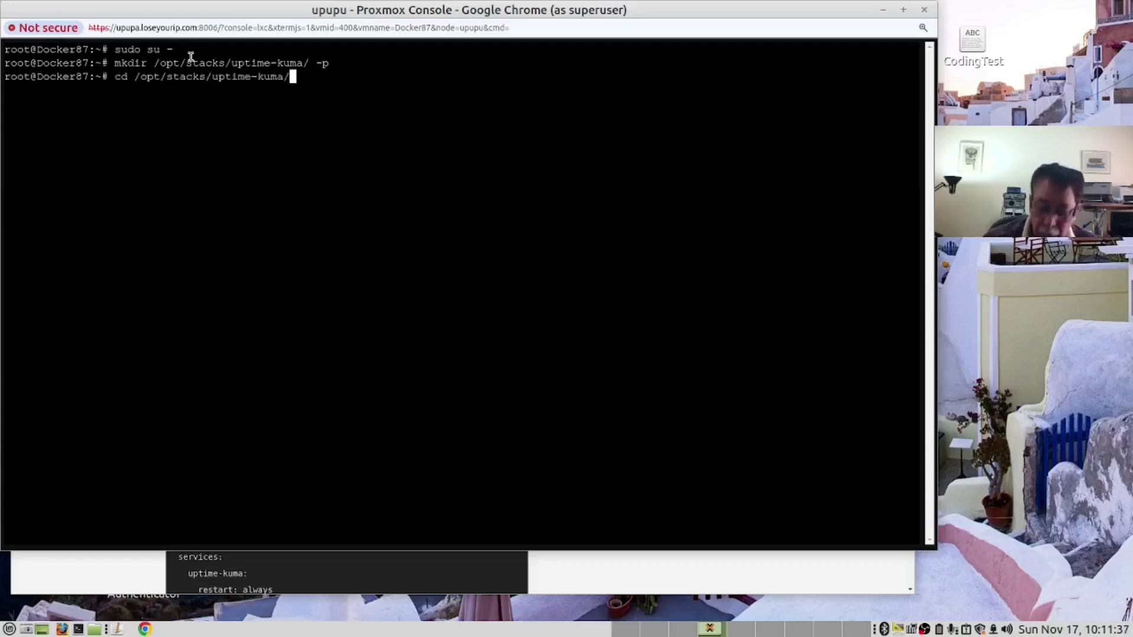
{"action": "key", "text": "Return"}
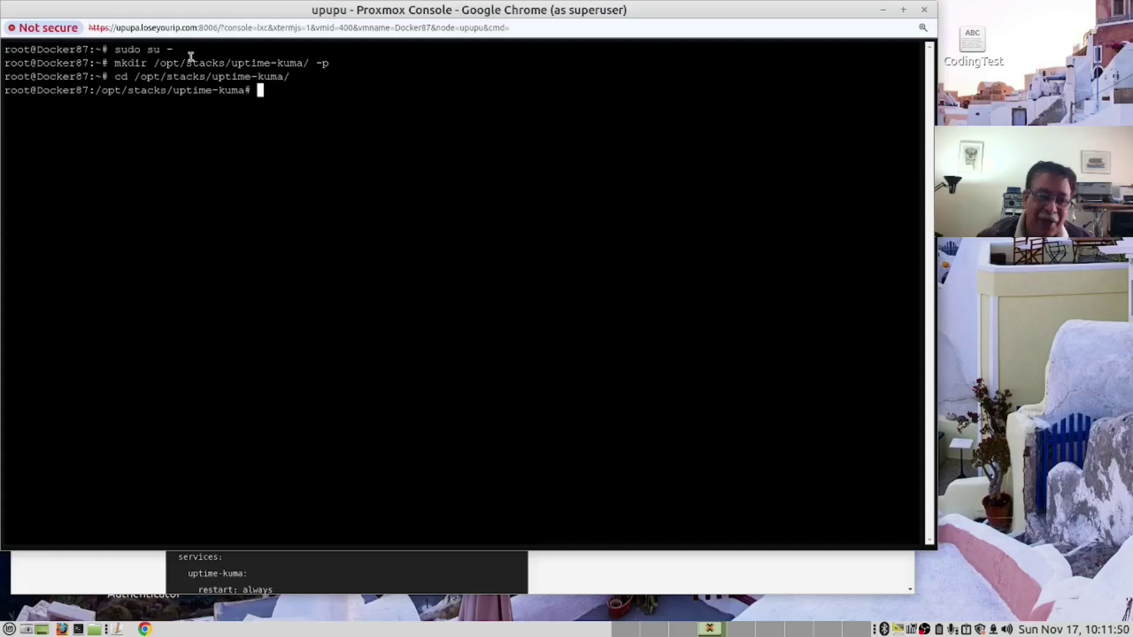
Copy the blog post's Uptime Kuma compose definition and open compose.yaml in nano in the uptime-kuma folder
{"action": "type", "text": "nano compose.yaml"}
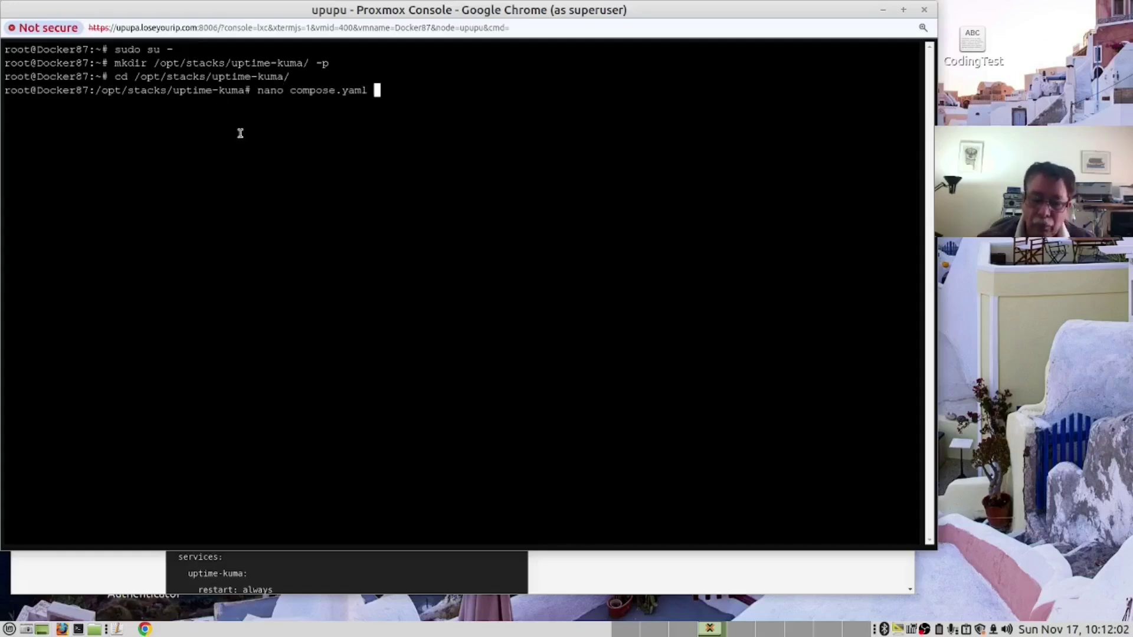
{"action": "left_click", "coordinate": [614, 579]}
{"action": "scroll", "coordinate": [354, 413], "scroll_direction": "down", "scroll_amount": 5}
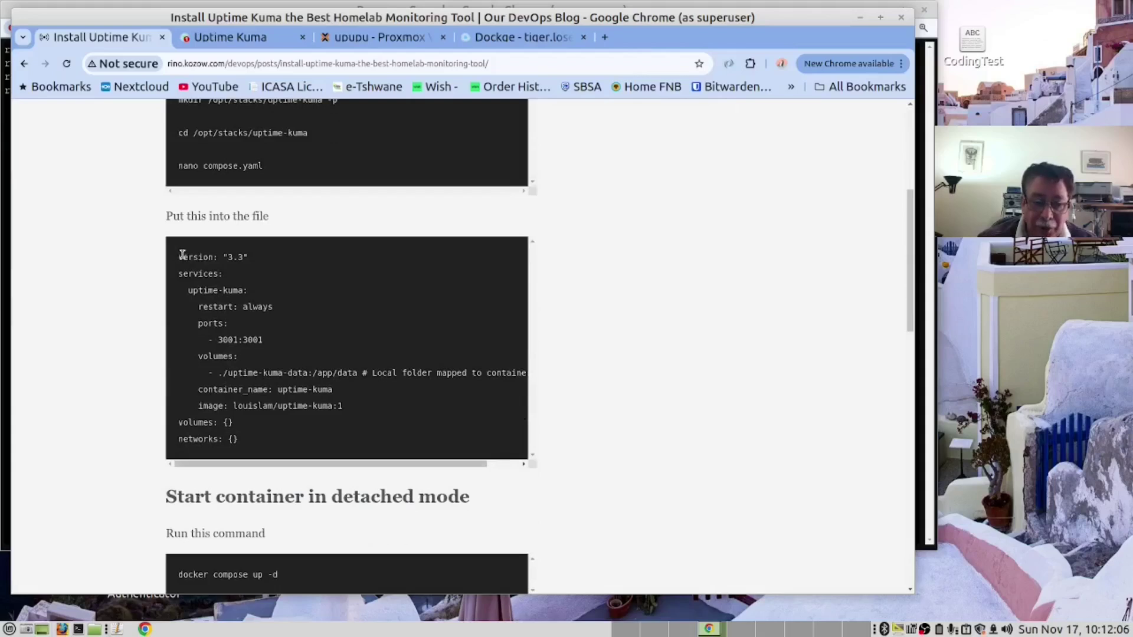
{"action": "left_click_drag", "start_coordinate": [178, 255], "coordinate": [273, 443]}
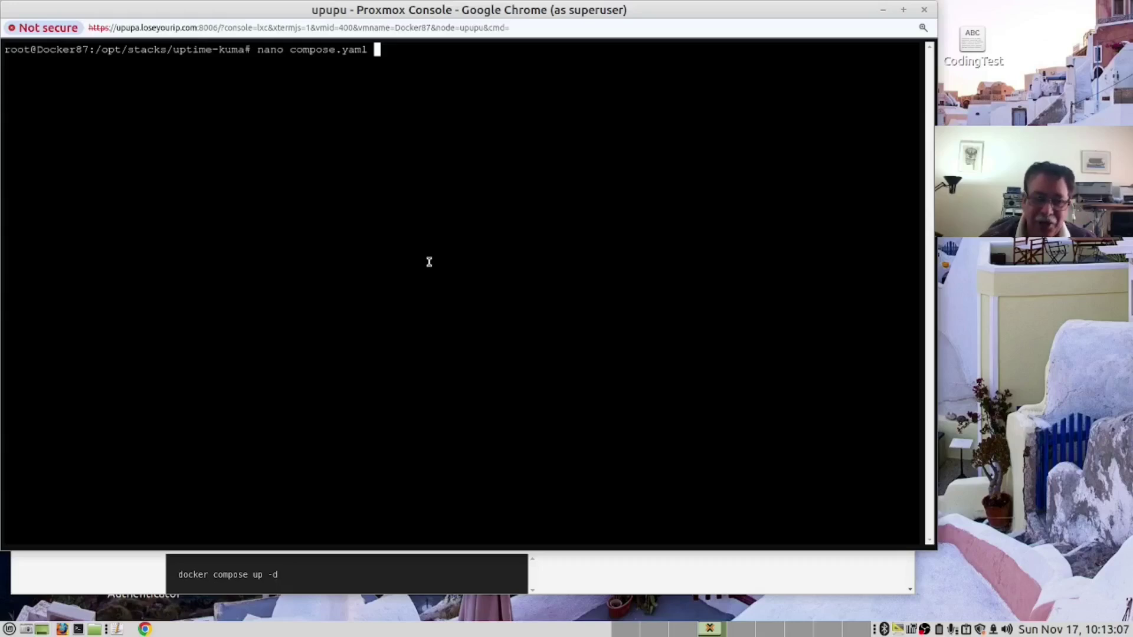
{"action": "key", "text": "Return"}
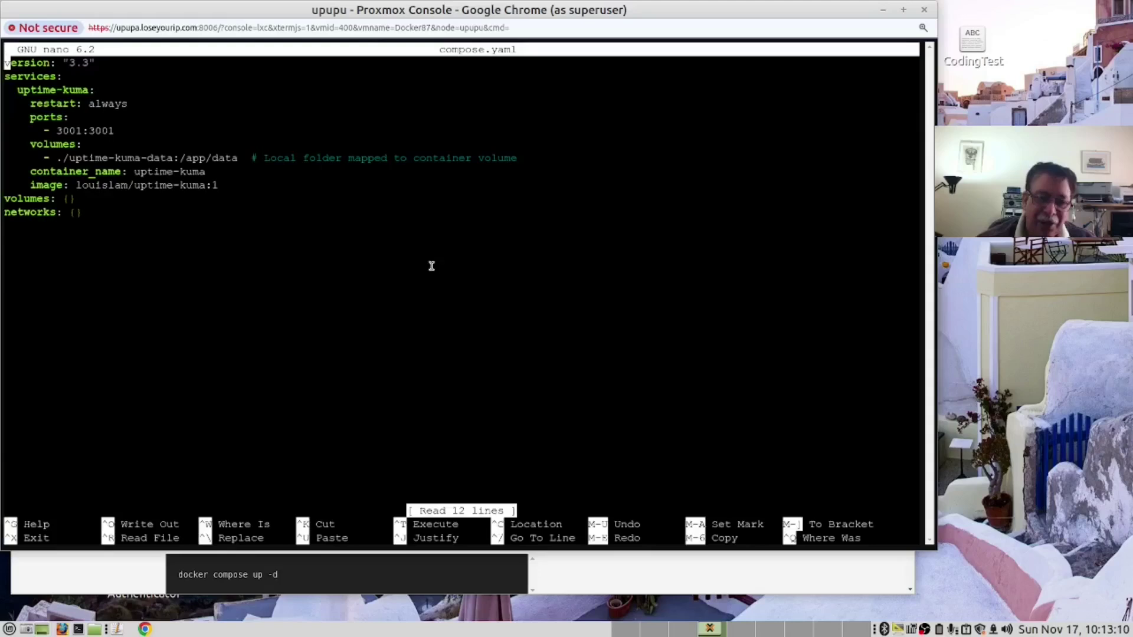
Write the Uptime Kuma definition in compose.yaml to disk and exit nano
{"action": "right_click", "coordinate": [420, 279]}
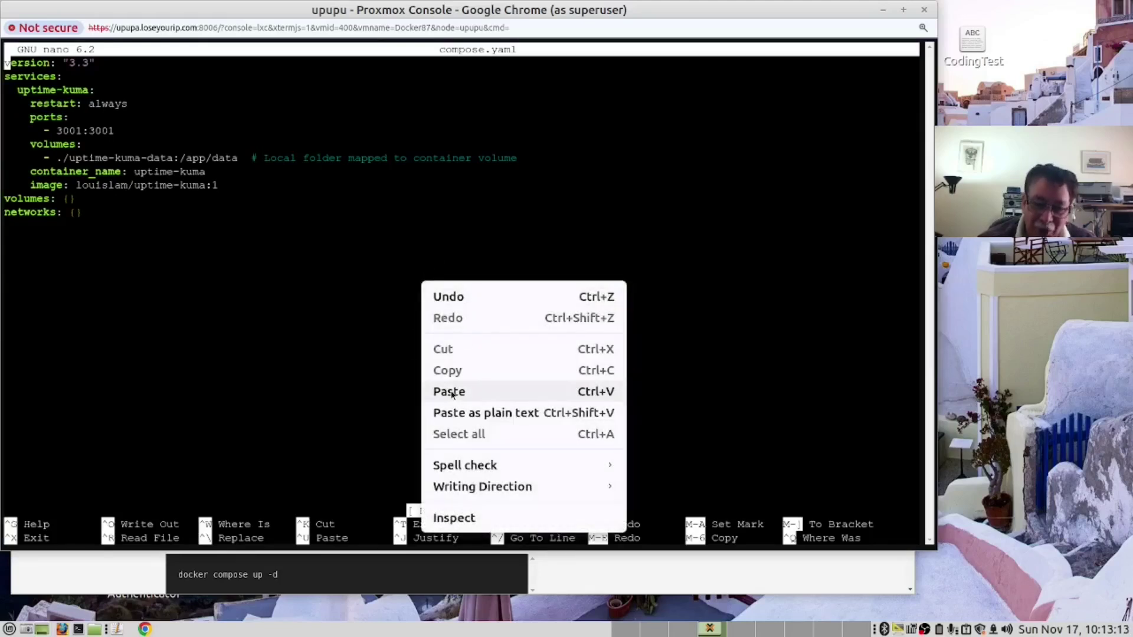
{"action": "left_click", "coordinate": [212, 353]}
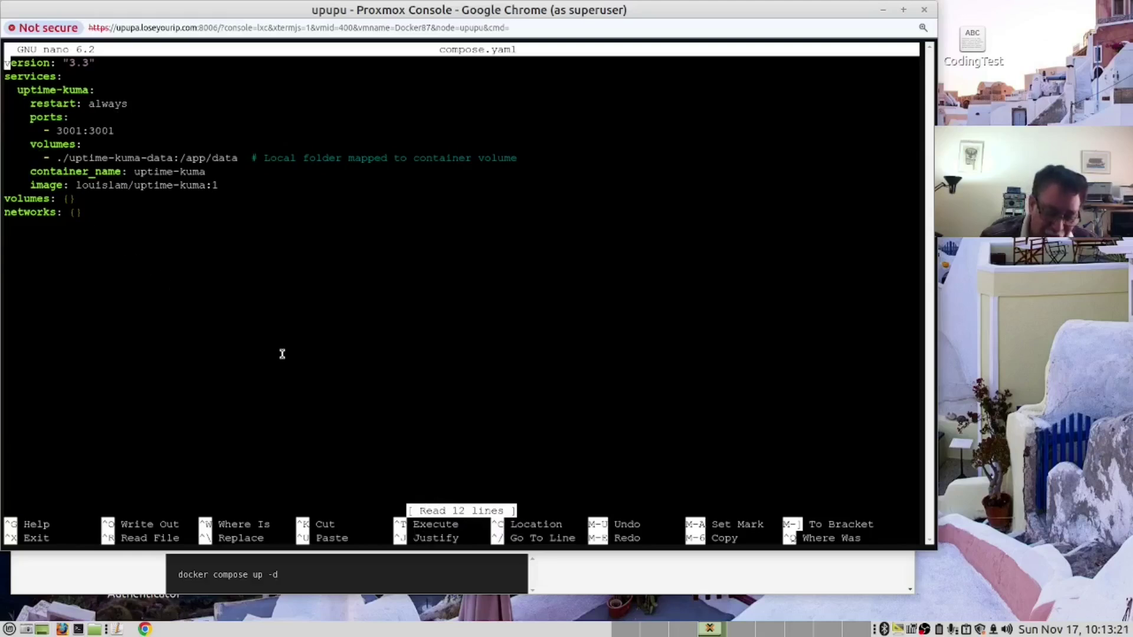
{"action": "key", "text": "ctrl+o"}
{"action": "key", "text": "Return"}
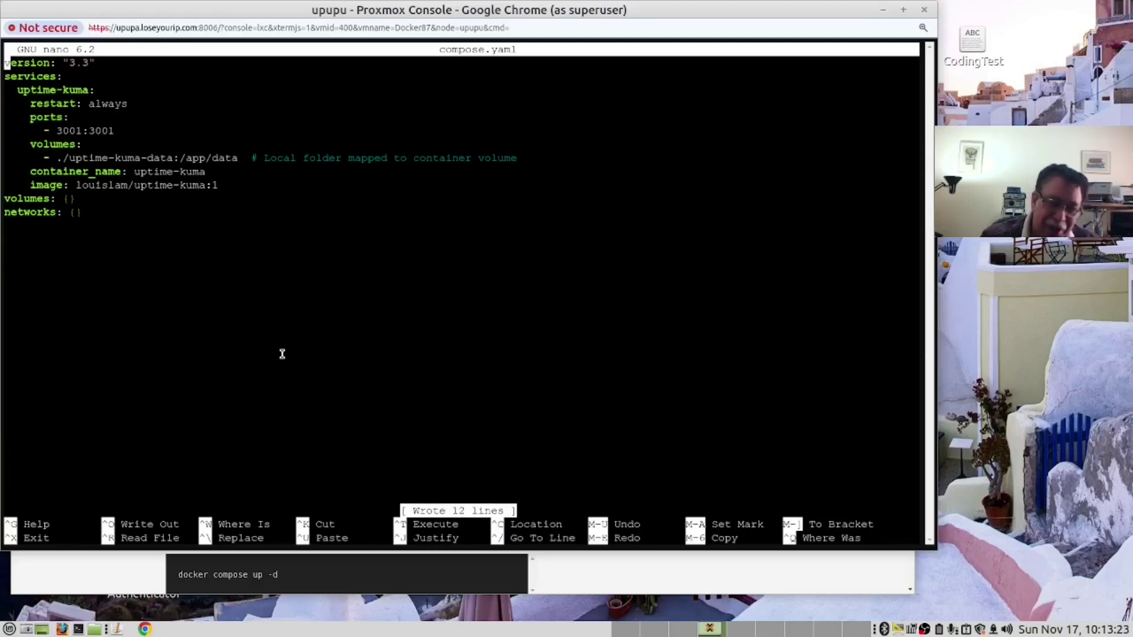
{"action": "key", "text": "ctrl+x"}
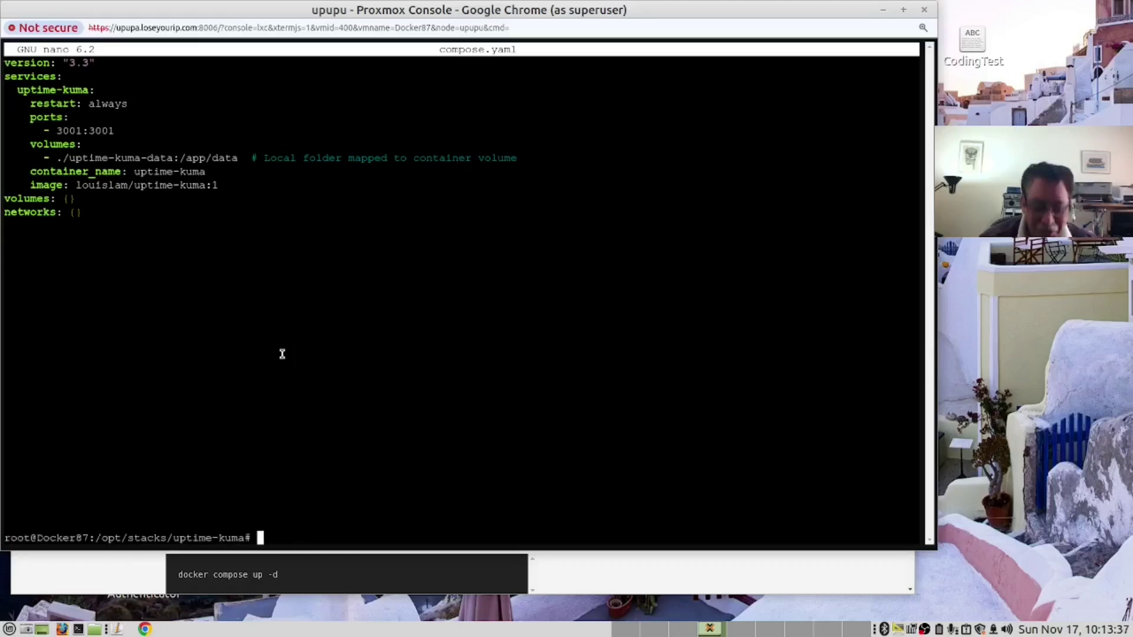
Clear the terminal and run docker compose up -d from the uptime-kuma folder
{"action": "type", "text": "clear"}
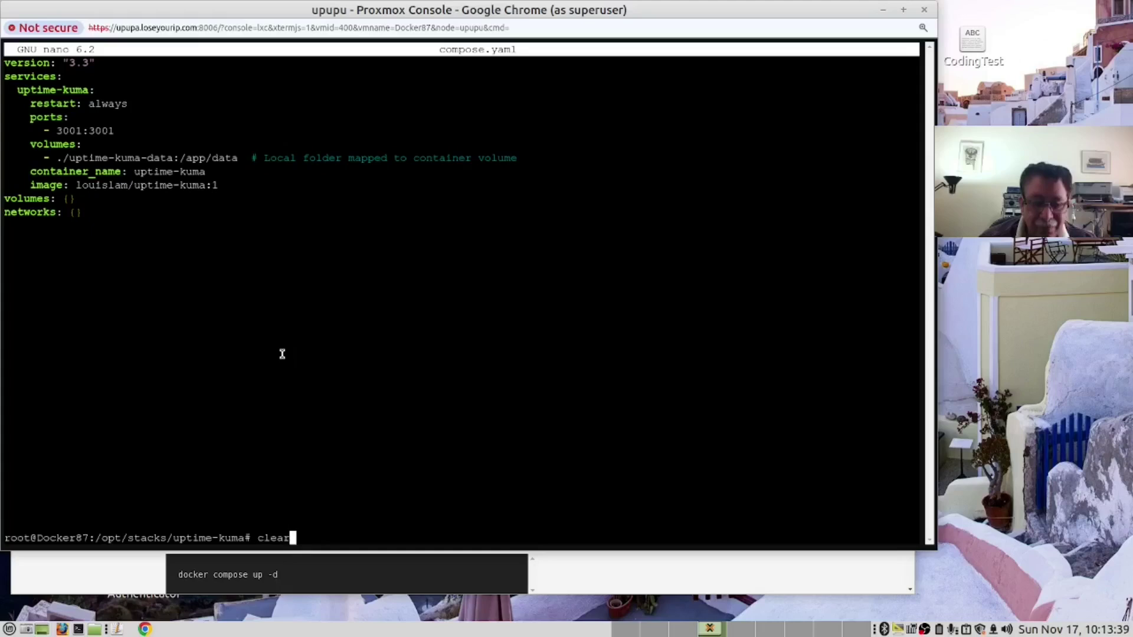
{"action": "key", "text": "Return"}
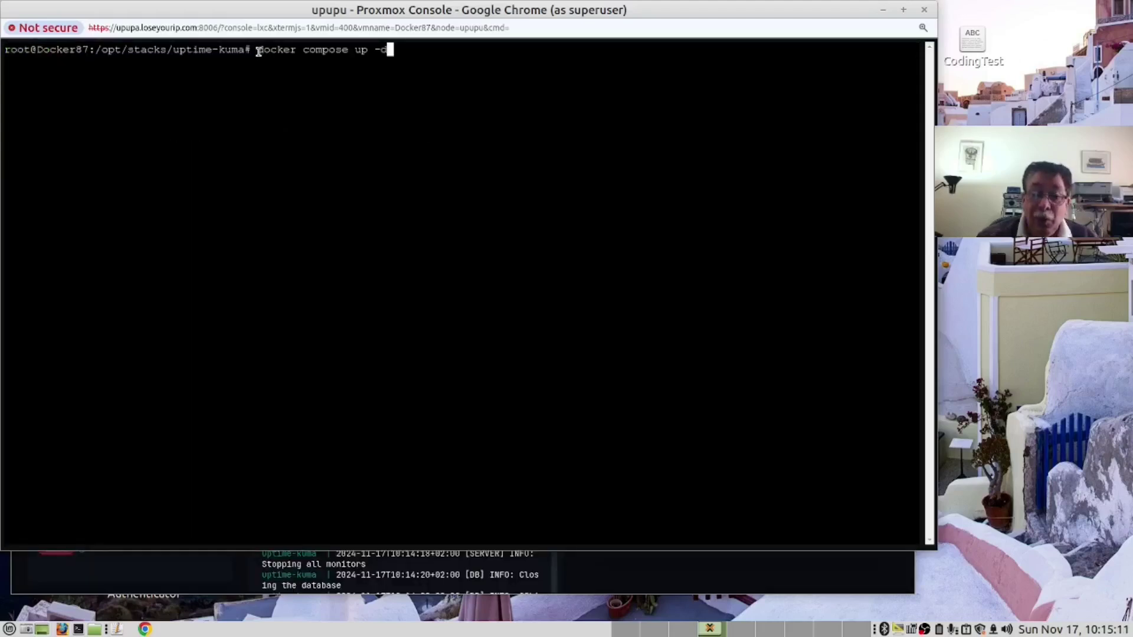
{"action": "left_click_drag", "start_coordinate": [257, 49], "coordinate": [390, 49]}
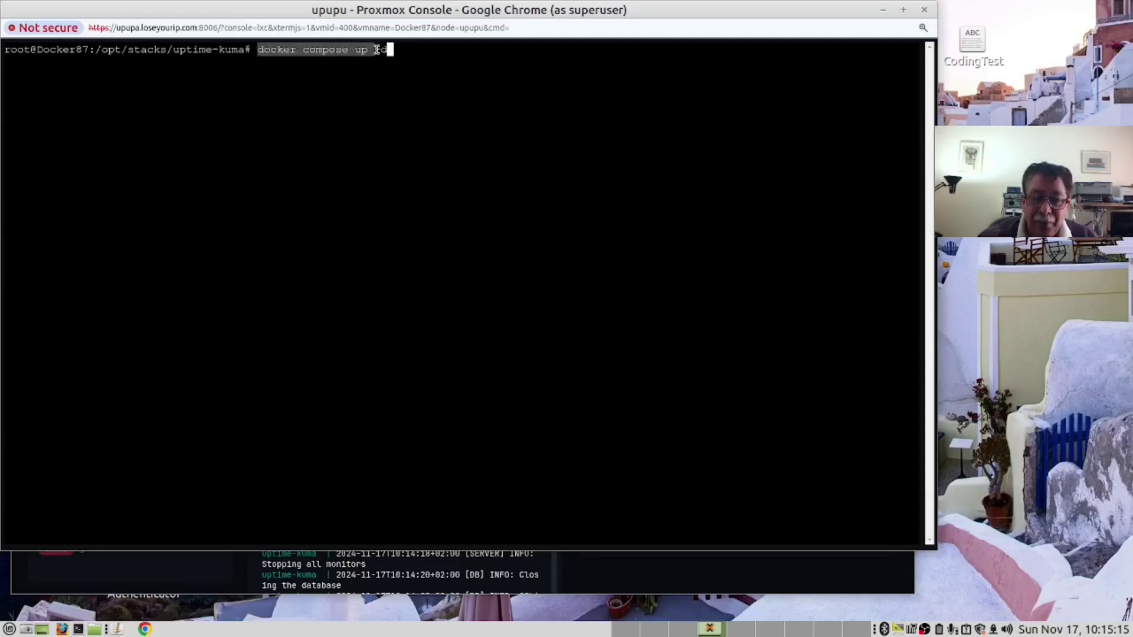
{"action": "left_click", "coordinate": [375, 50]}
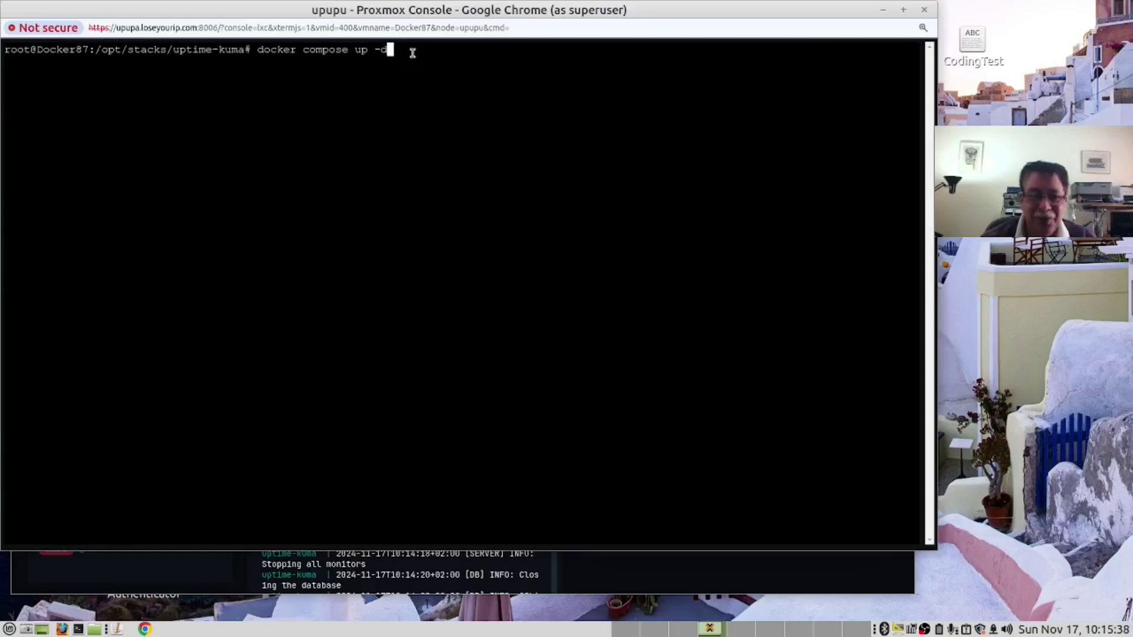
{"action": "key", "text": "Return"}
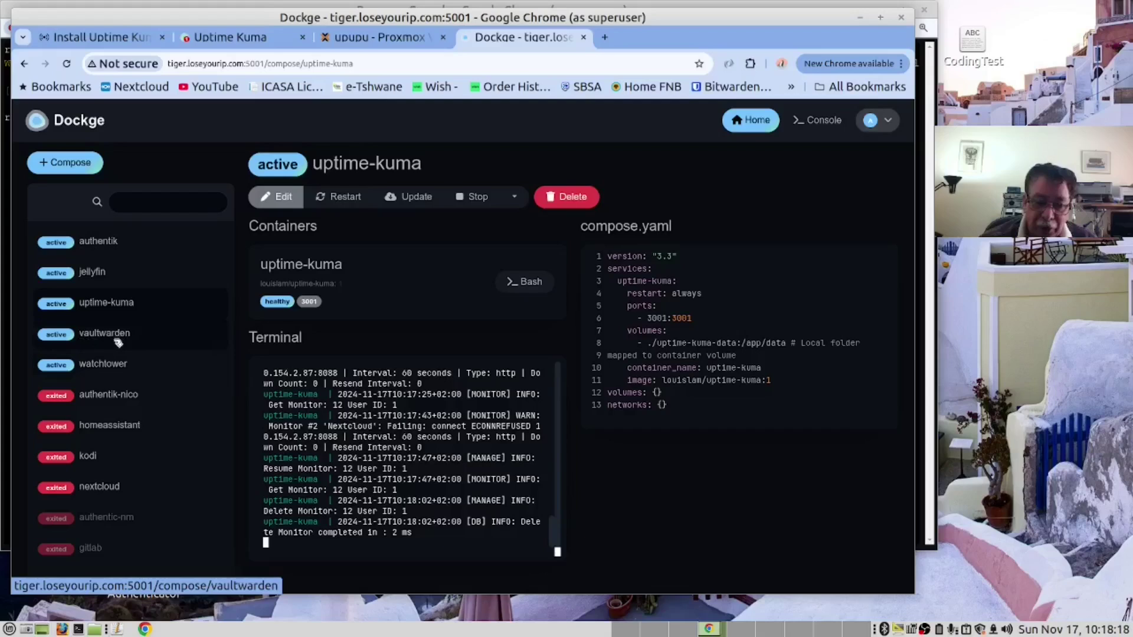
Open the vaultwarden stack in Dockge and launch its web page on port 8073 to get its address
{"action": "left_click", "coordinate": [65, 340]}
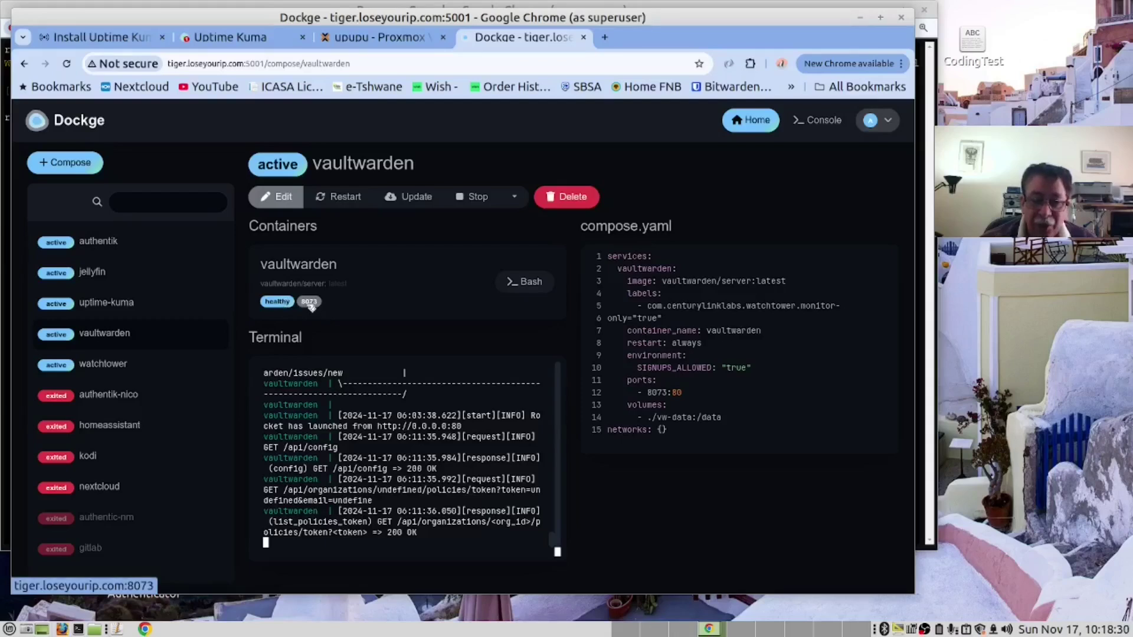
{"action": "left_click", "coordinate": [309, 303]}
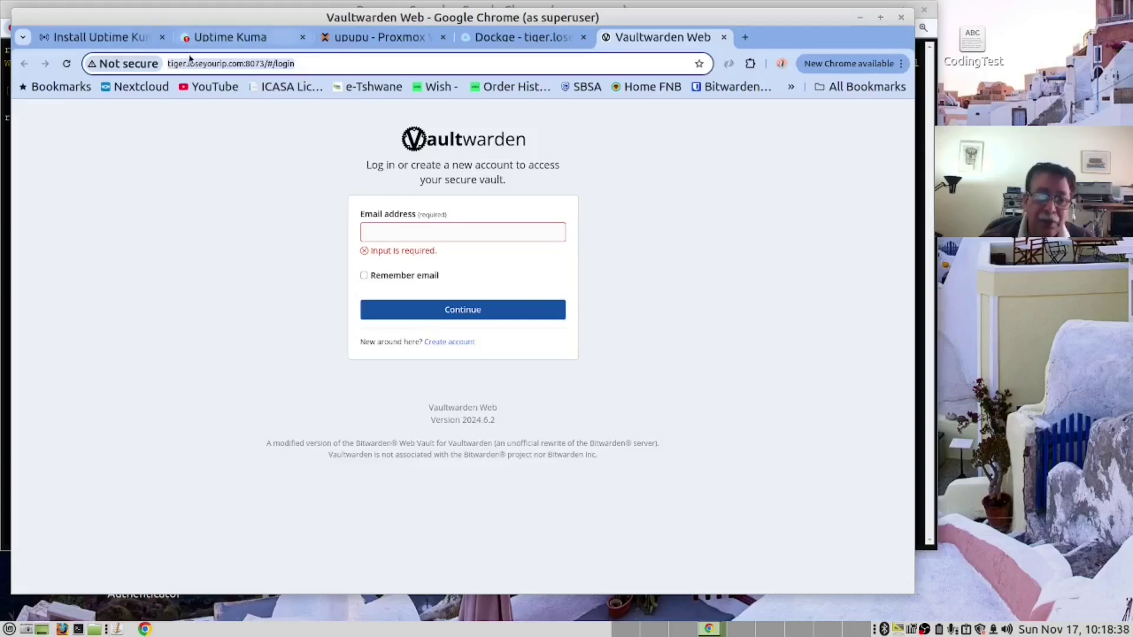
Switch to Uptime Kuma, start a new monitor and give it the friendly name Vaultwarden
{"action": "left_click", "coordinate": [220, 37]}
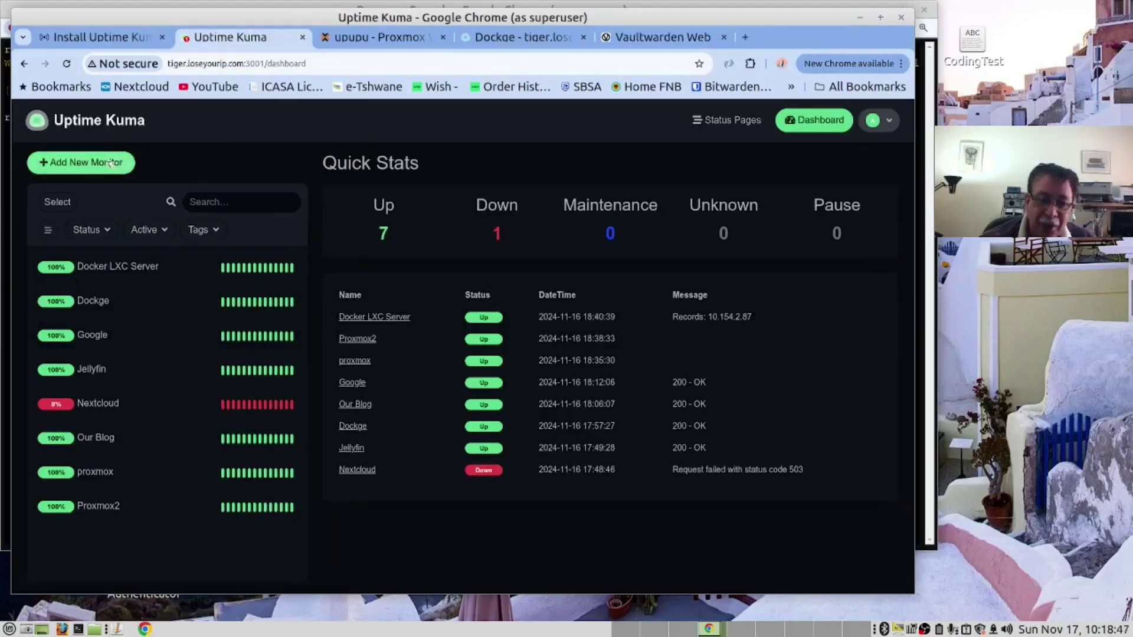
{"action": "left_click", "coordinate": [75, 167]}
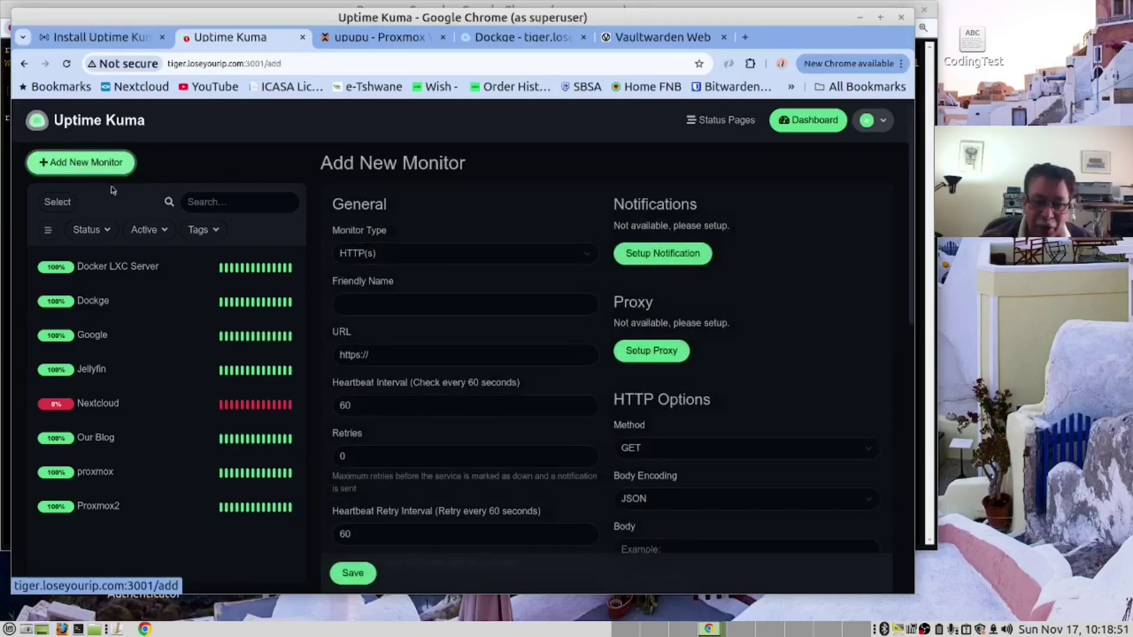
{"action": "left_click", "coordinate": [395, 306]}
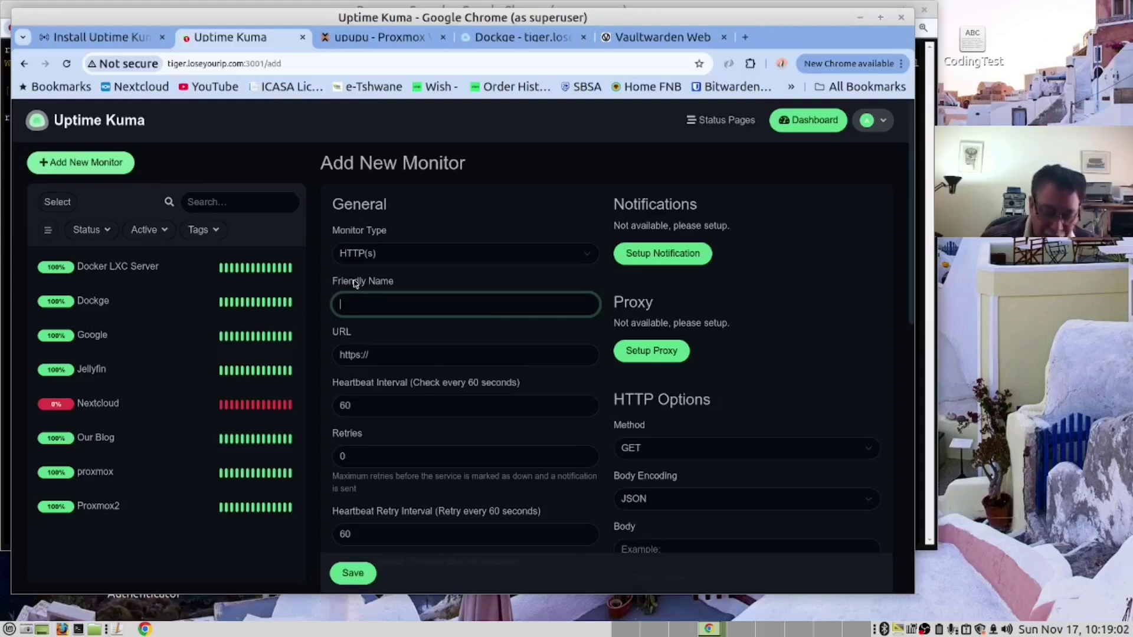
{"action": "type", "text": "Vaul"}
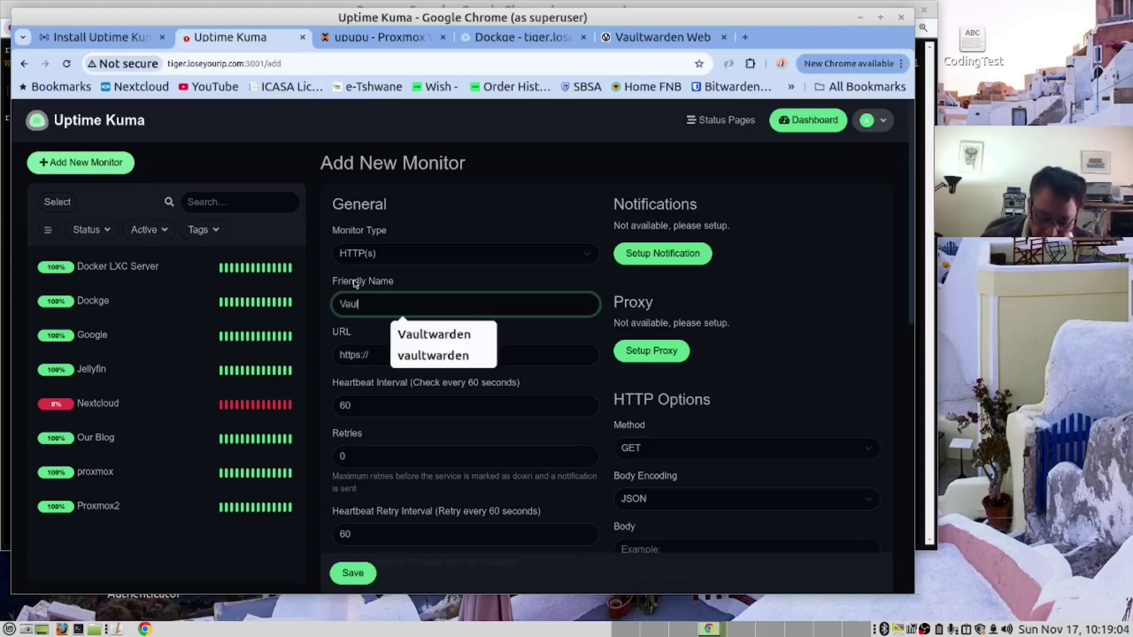
{"action": "type", "text": "twar"}
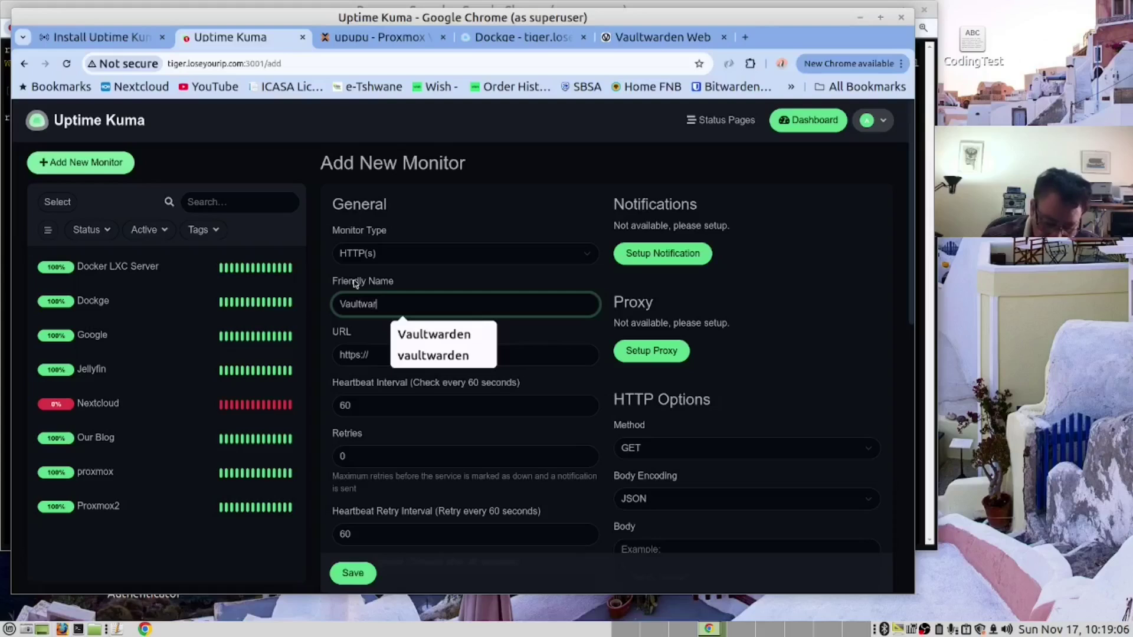
{"action": "type", "text": "de"}
{"action": "left_click", "coordinate": [434, 334]}
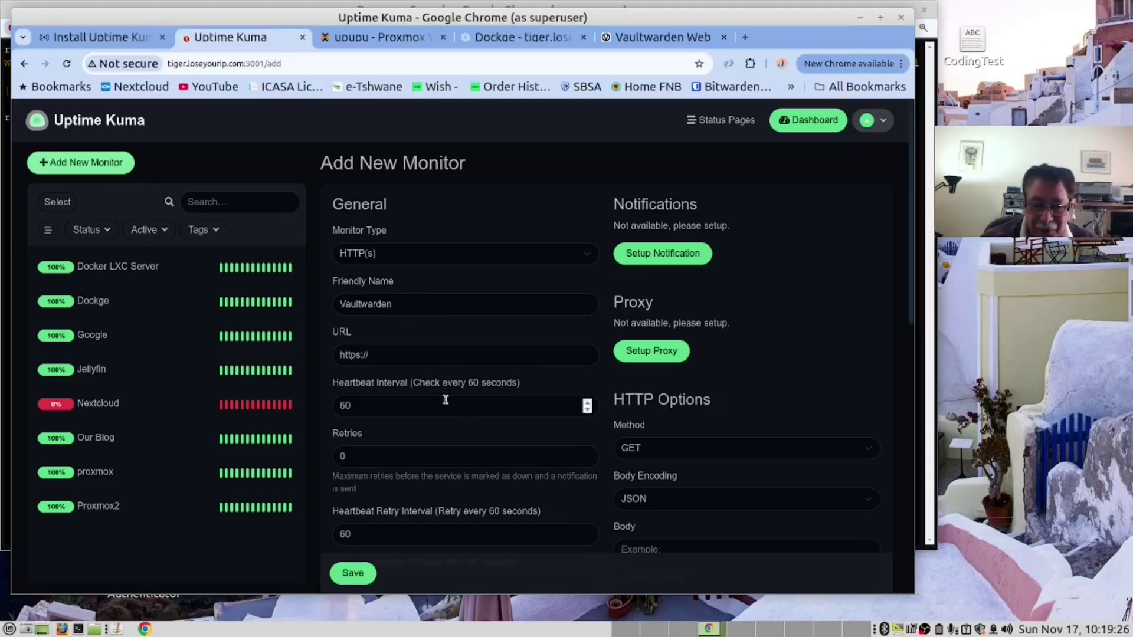
Try the Vaultwarden address as the new monitor's HTTP URL, and change the monitor type to TCP Port
{"action": "left_click", "coordinate": [398, 357]}
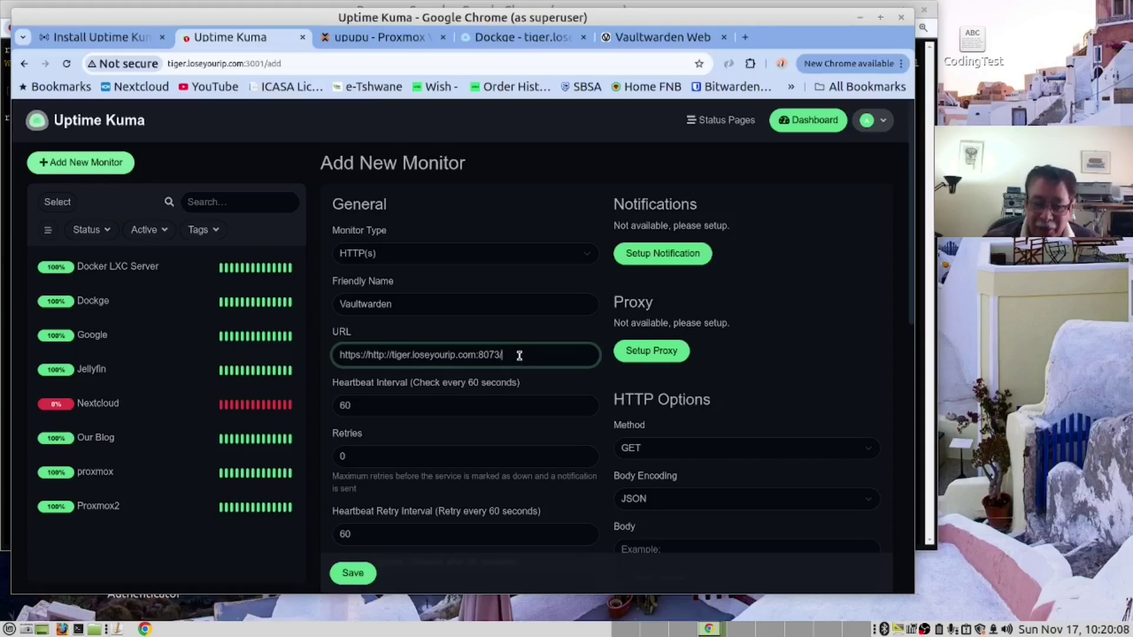
{"action": "left_click", "coordinate": [587, 332]}
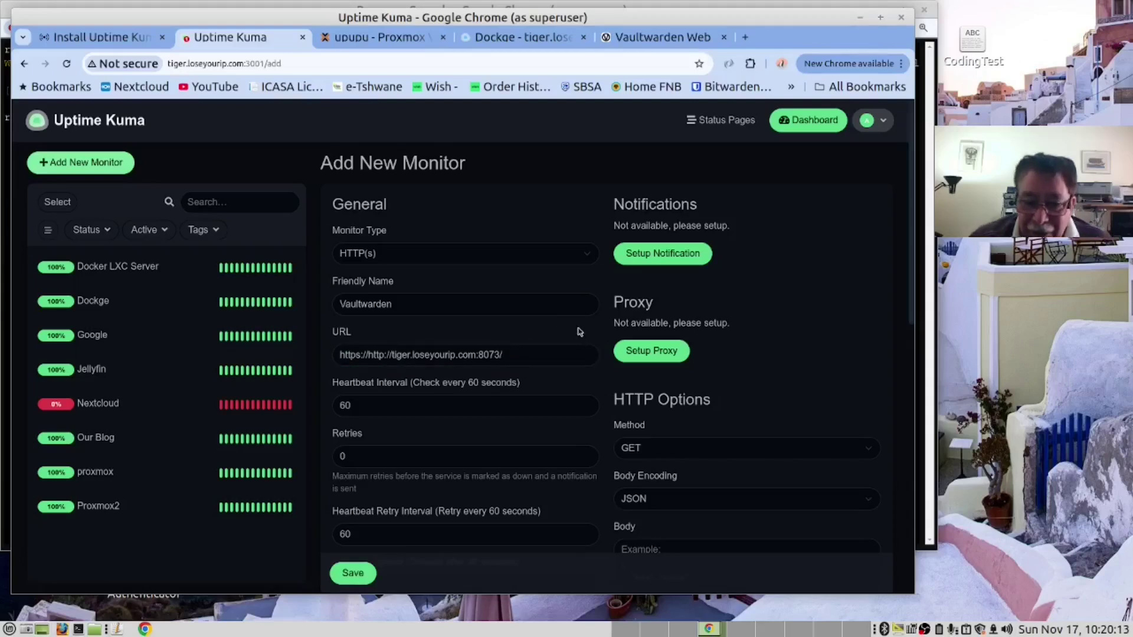
{"action": "left_click", "coordinate": [448, 253]}
{"action": "left_click", "coordinate": [440, 308]}
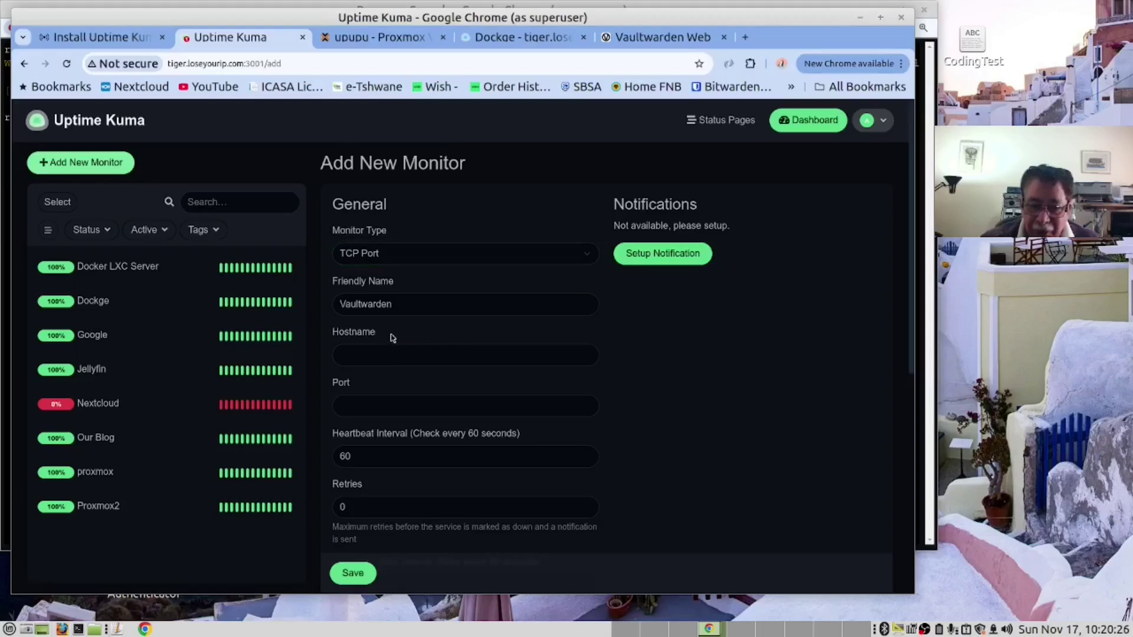
Set the Vaultwarden monitor's hostname to tiger.loseyourip.com and port to 8073, and save it
{"action": "left_click", "coordinate": [385, 356]}
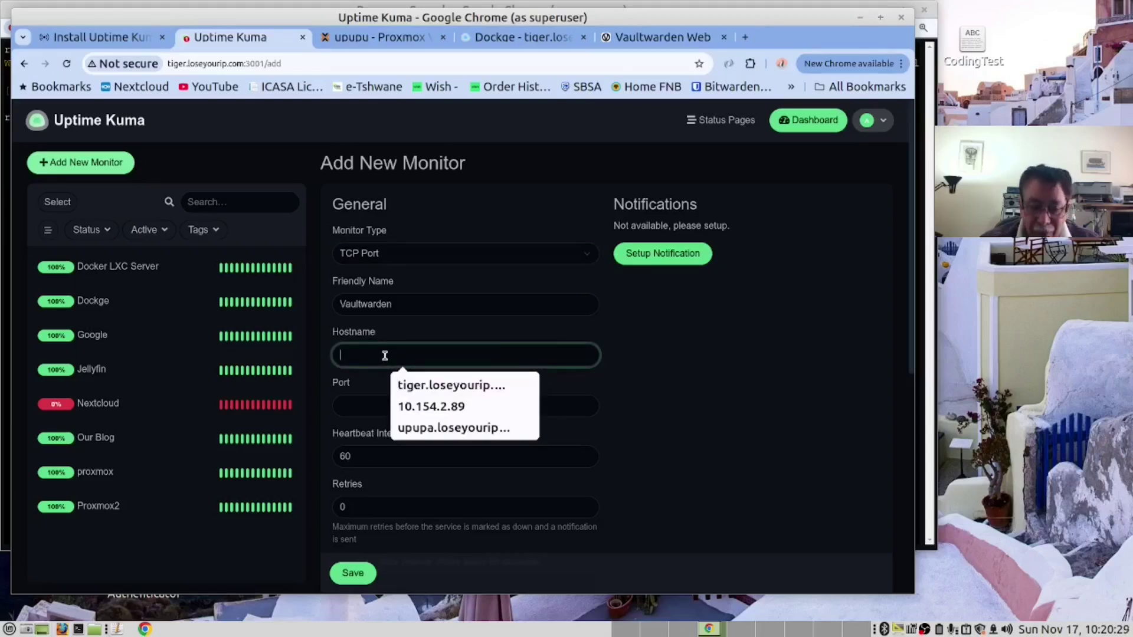
{"action": "type", "text": "http://tiger.loseyourip.com:8073/#/login"}
{"action": "left_click_drag", "start_coordinate": [367, 354], "coordinate": [324, 354]}
{"action": "key", "text": "BackSpace"}
{"action": "left_click_drag", "start_coordinate": [424, 354], "coordinate": [516, 353]}
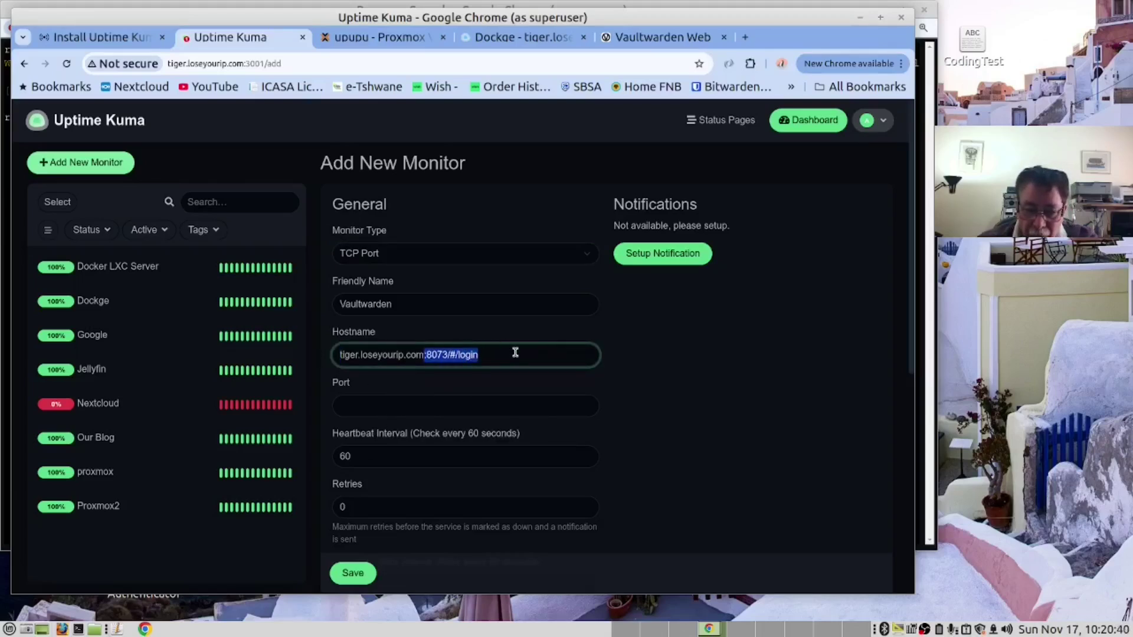
{"action": "key", "text": "BackSpace"}
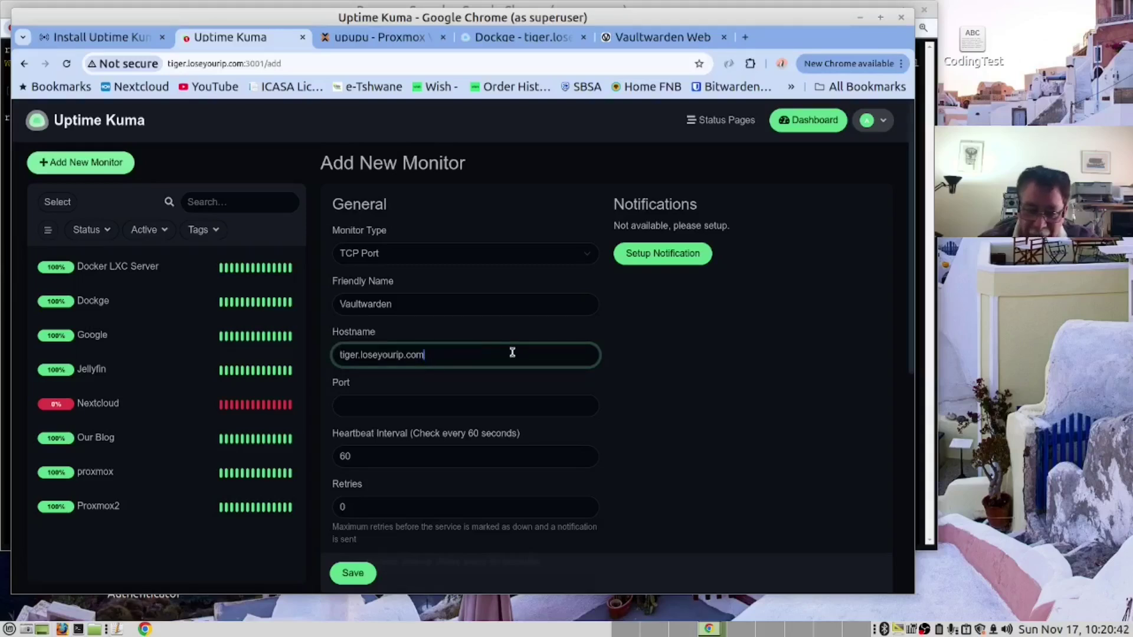
{"action": "left_click", "coordinate": [386, 409]}
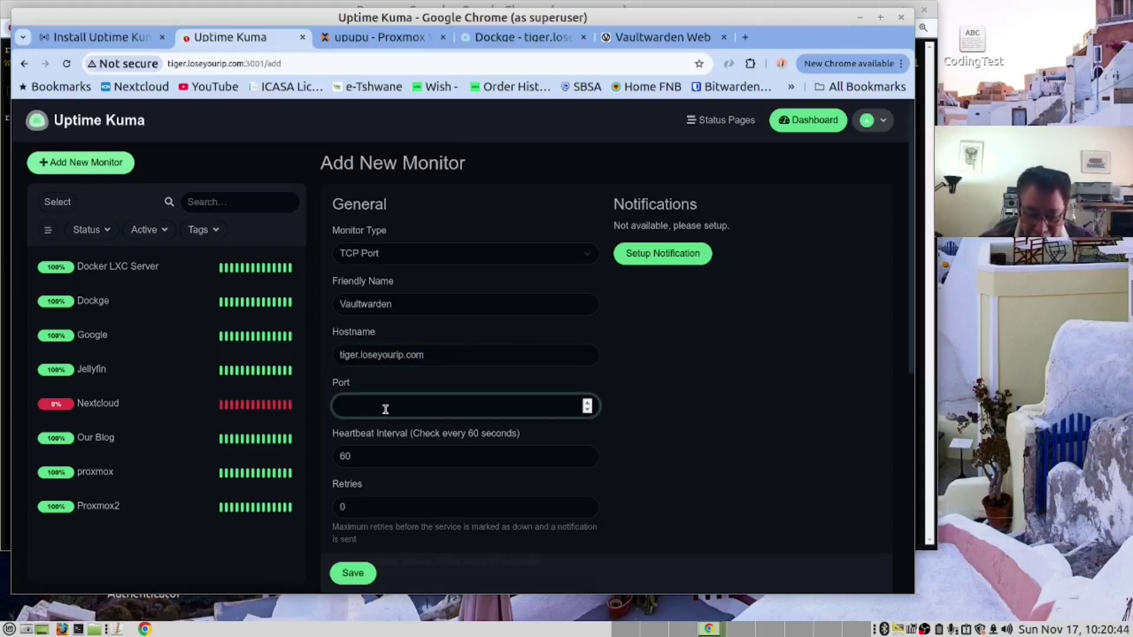
{"action": "type", "text": "8073"}
{"action": "left_click", "coordinate": [349, 575]}
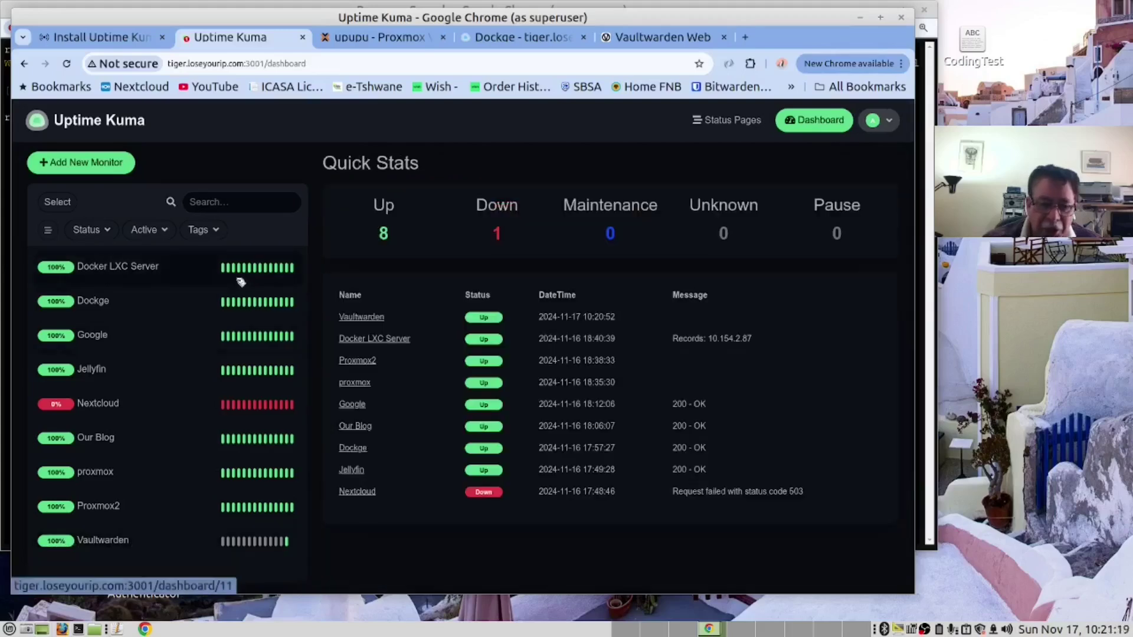
Examine the heartbeat history and response-time details of the Docker LXC Server and Vaultwarden monitors
{"action": "mouse_move", "coordinate": [237, 270]}
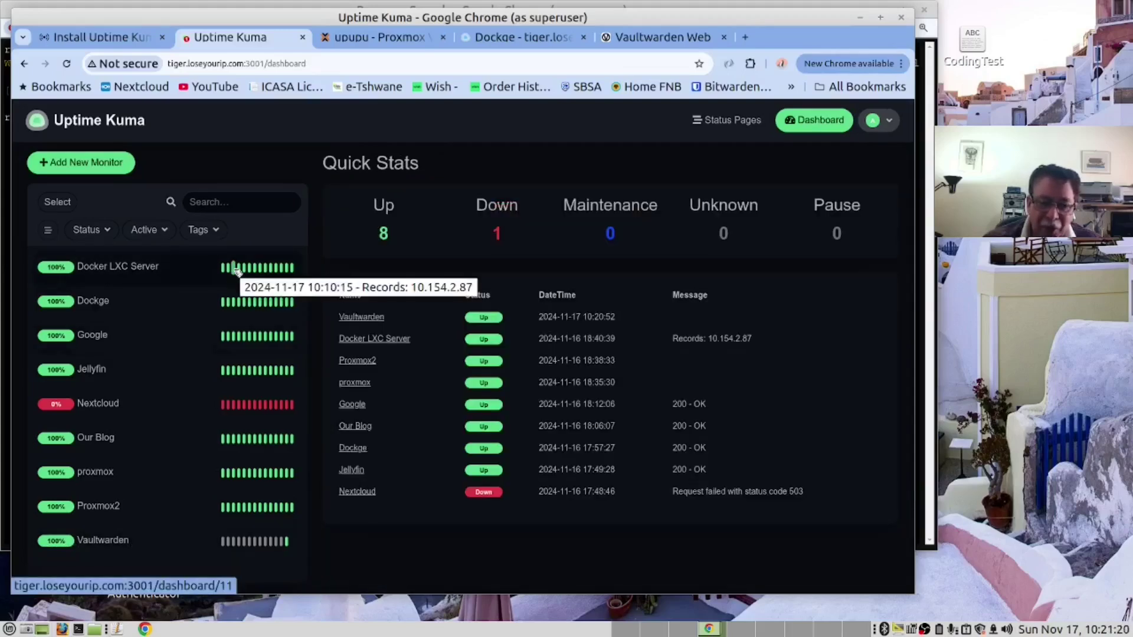
{"action": "left_click", "coordinate": [236, 270]}
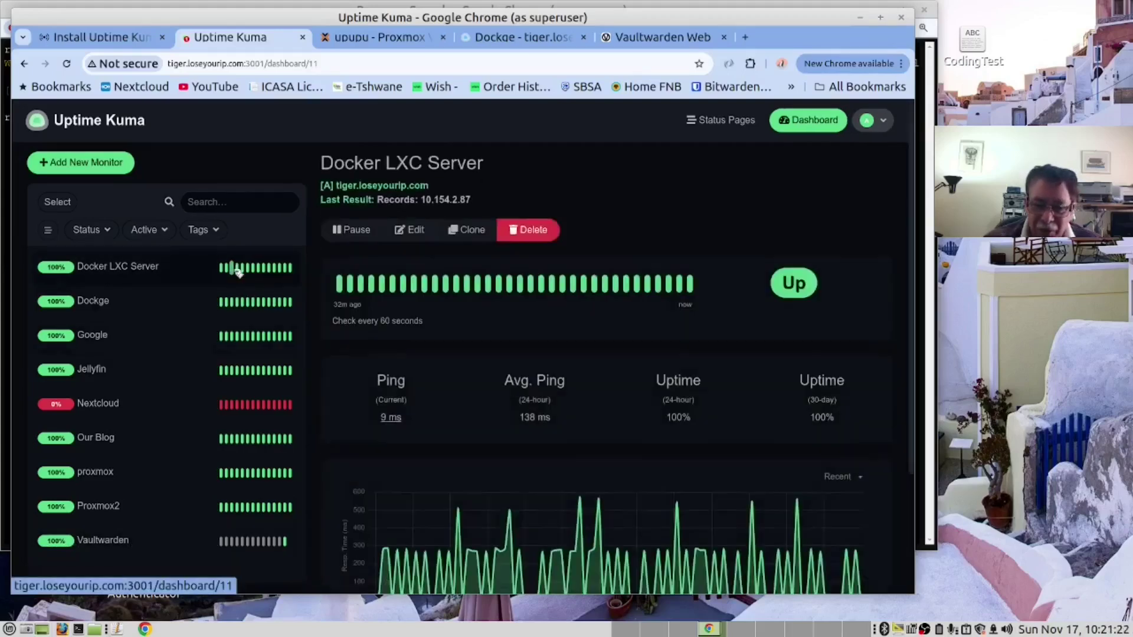
{"action": "scroll", "coordinate": [811, 430], "scroll_direction": "down", "scroll_amount": 1}
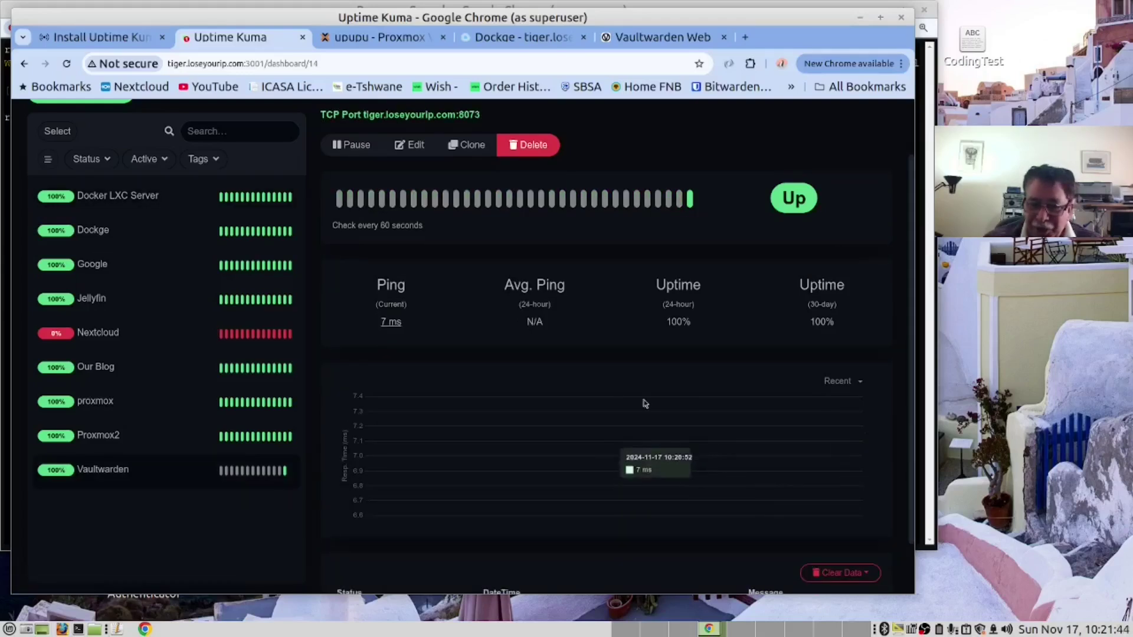
{"action": "scroll", "coordinate": [445, 199], "scroll_direction": "up", "scroll_amount": 2}
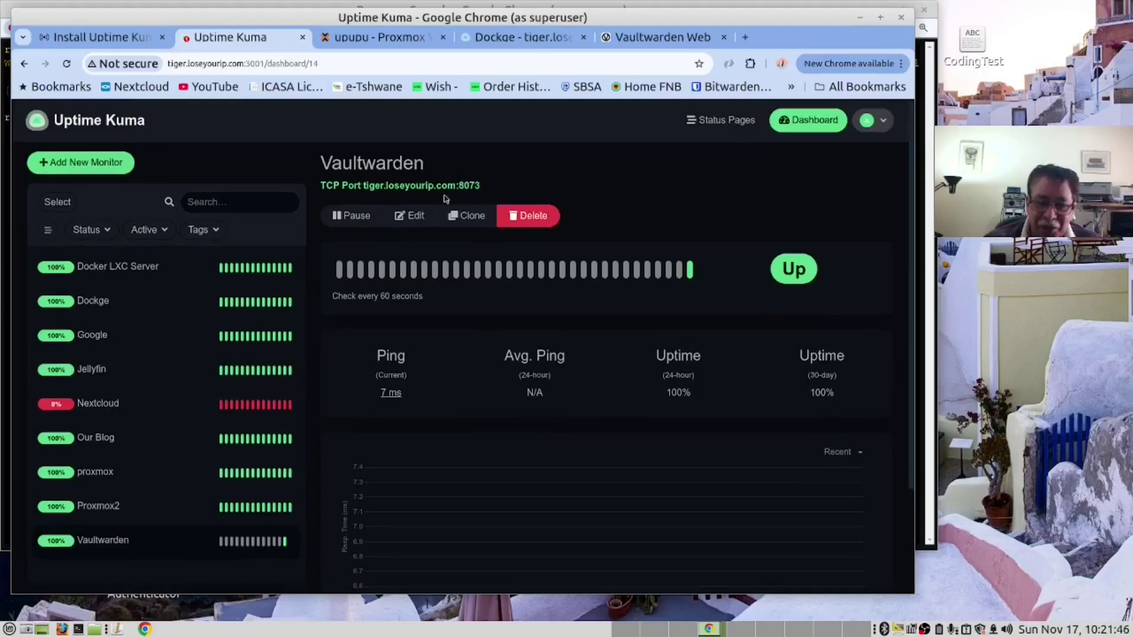
Open the Vaultwarden monitor for editing and review its heartbeat interval and retry settings
{"action": "left_click", "coordinate": [408, 216]}
{"action": "scroll", "coordinate": [549, 350], "scroll_direction": "down", "scroll_amount": 1}
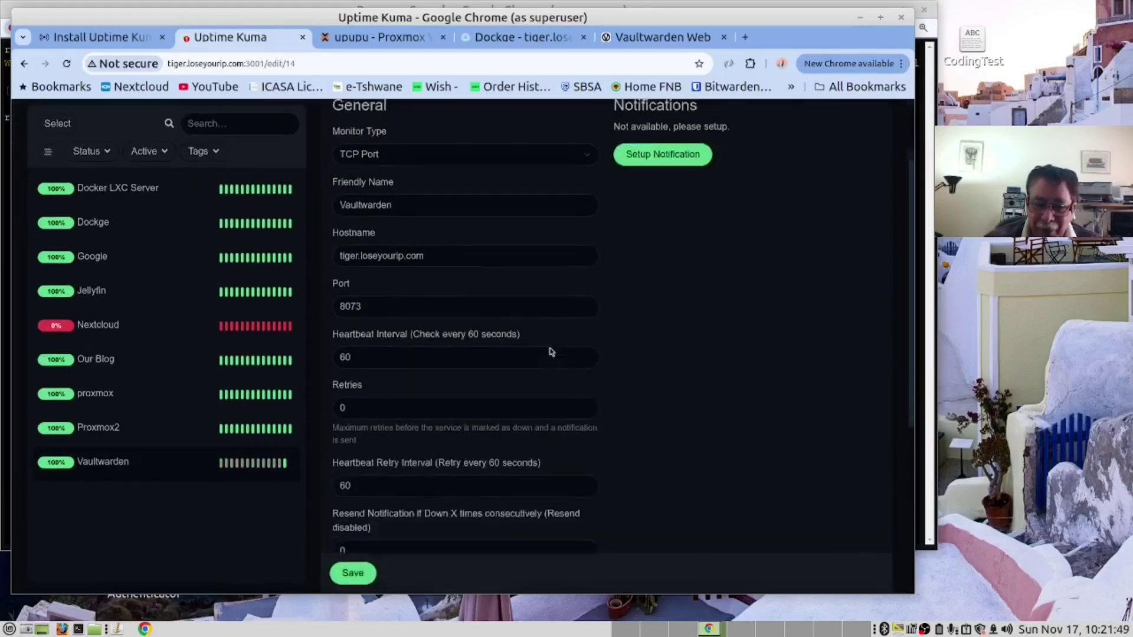
{"action": "scroll", "coordinate": [549, 352], "scroll_direction": "down", "scroll_amount": 1}
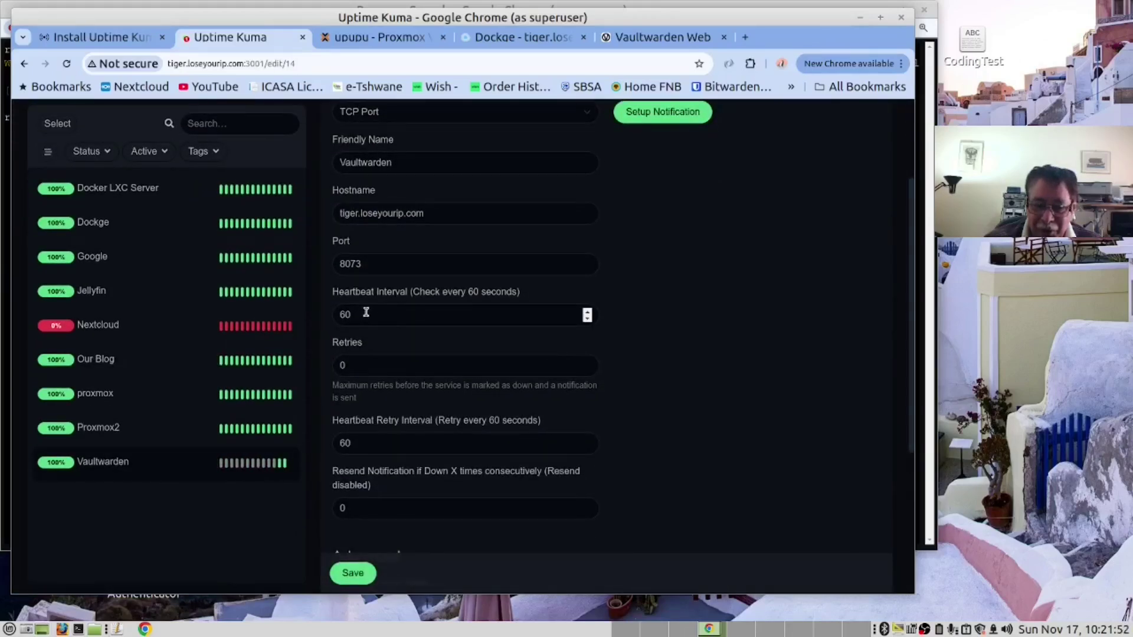
Open the Dockge monitor for editing and review its heartbeat interval, retry and timeout settings
{"action": "scroll", "coordinate": [410, 319], "scroll_direction": "up", "scroll_amount": 2}
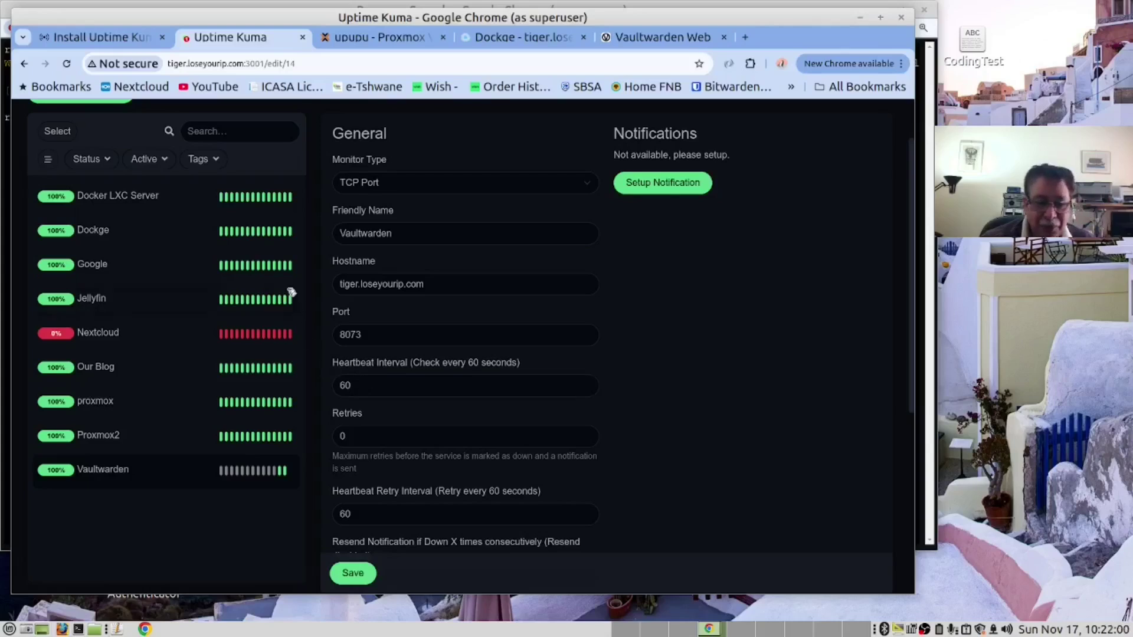
{"action": "left_click", "coordinate": [256, 237]}
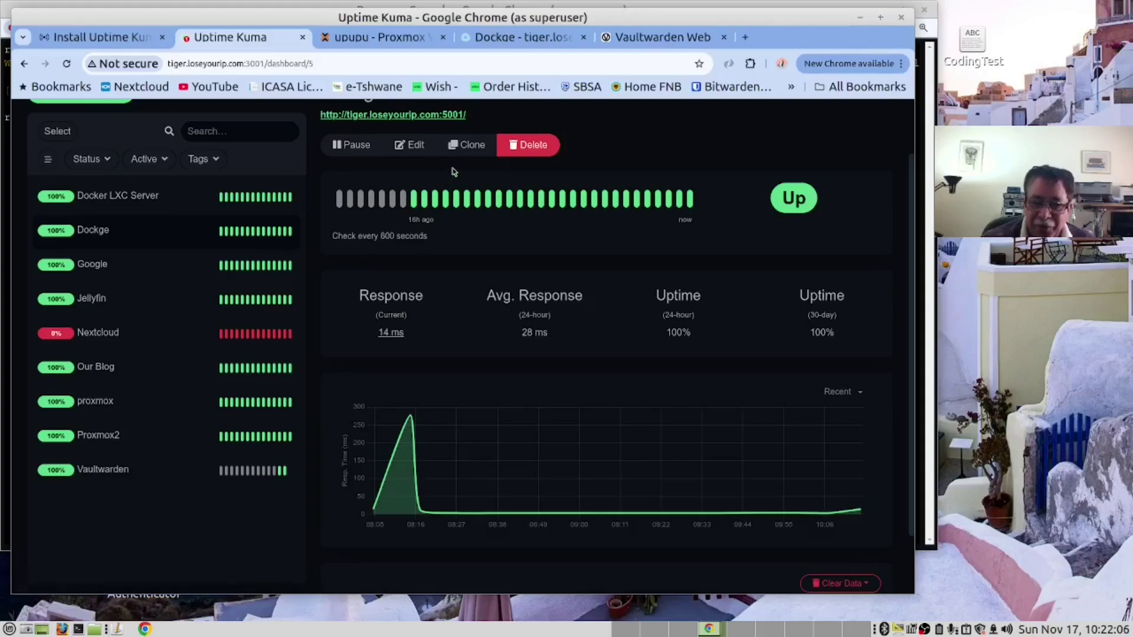
{"action": "left_click", "coordinate": [416, 149]}
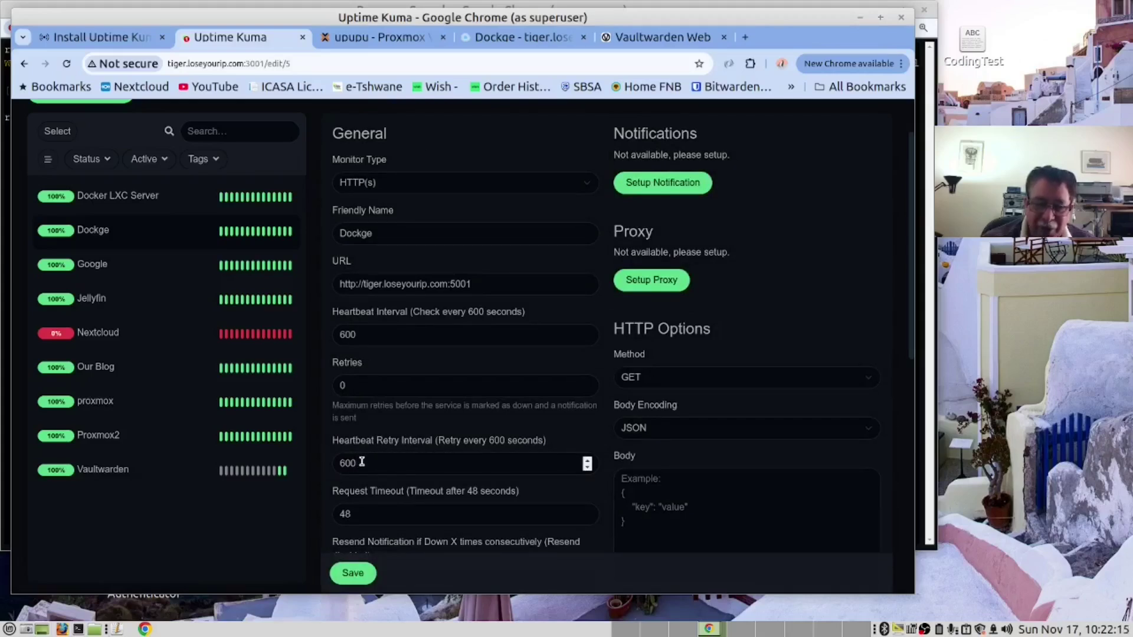
{"action": "scroll", "coordinate": [362, 462], "scroll_direction": "down", "scroll_amount": 2}
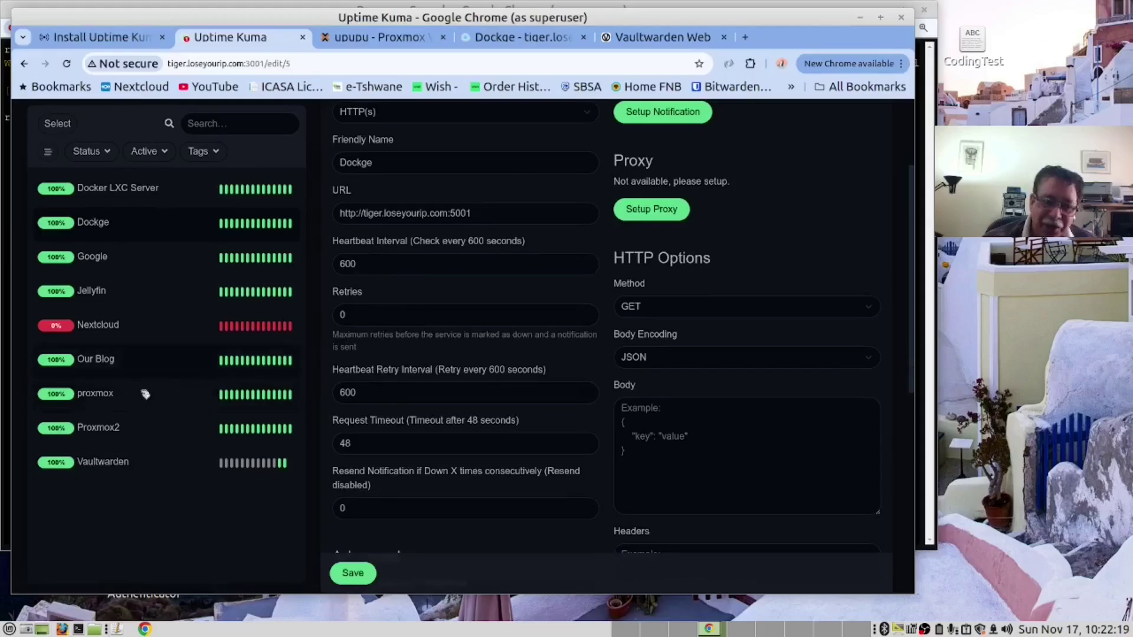
{"action": "scroll", "coordinate": [177, 481], "scroll_direction": "up", "scroll_amount": 2}
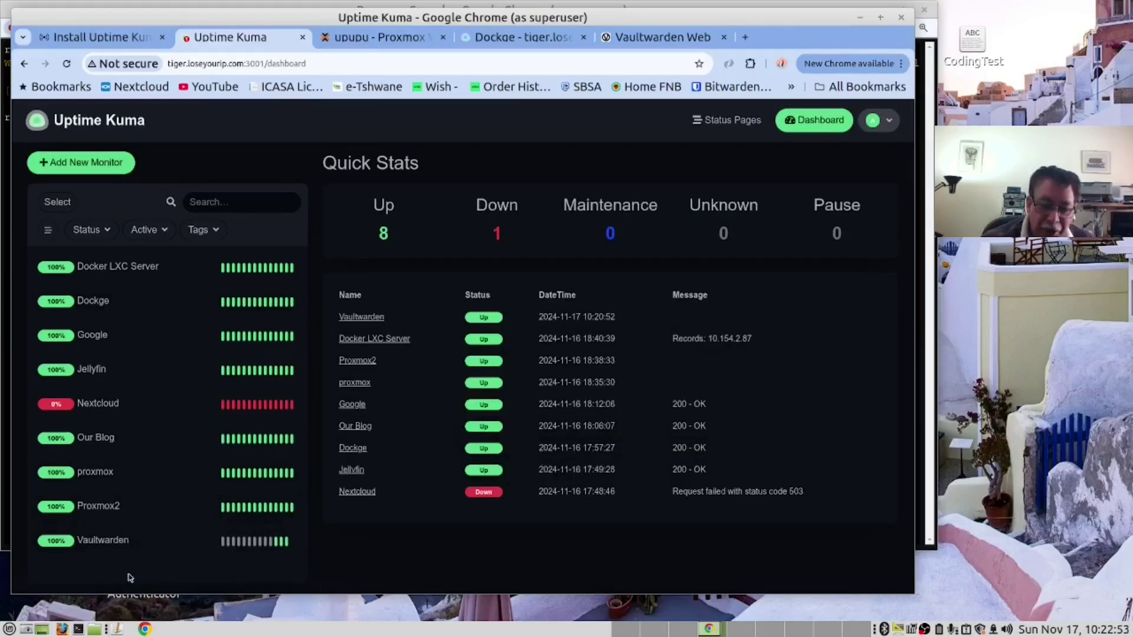
Open the notification setup from the Vaultwarden monitor's edit form, browse the notification types and examine the Email (SMTP) fields
{"action": "left_click", "coordinate": [103, 543]}
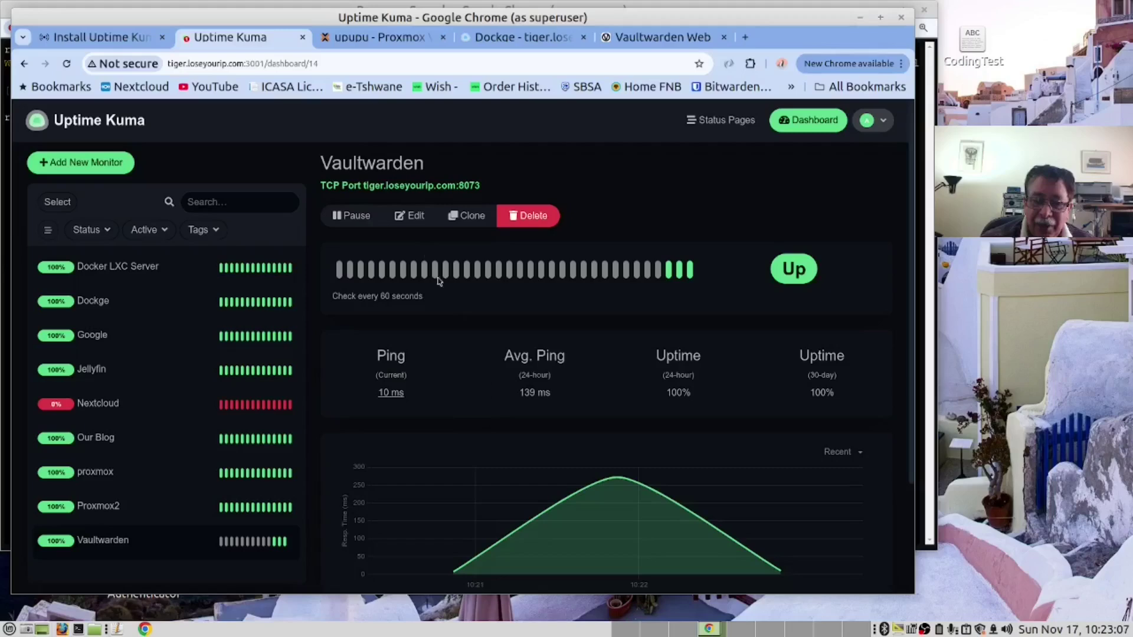
{"action": "left_click", "coordinate": [412, 218]}
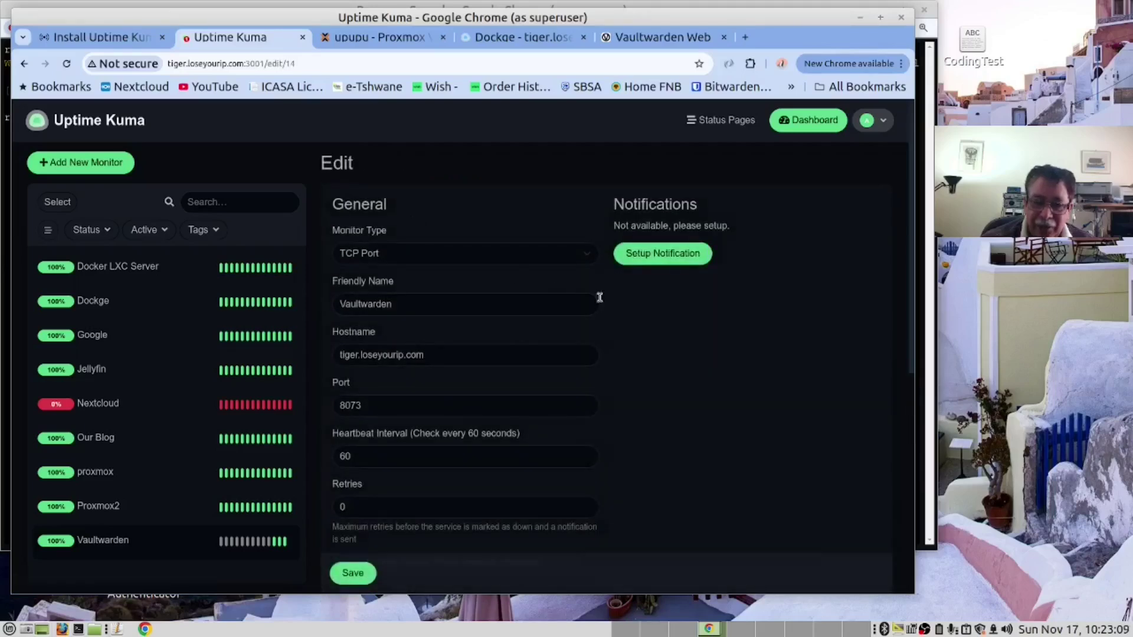
{"action": "left_click", "coordinate": [670, 262]}
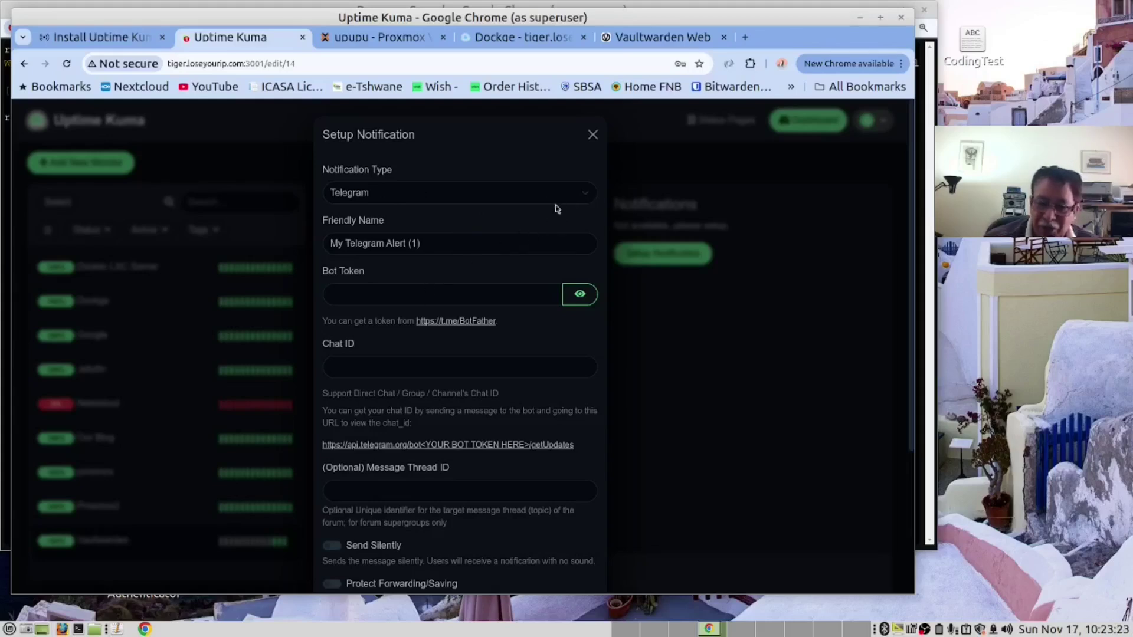
{"action": "left_click", "coordinate": [588, 196]}
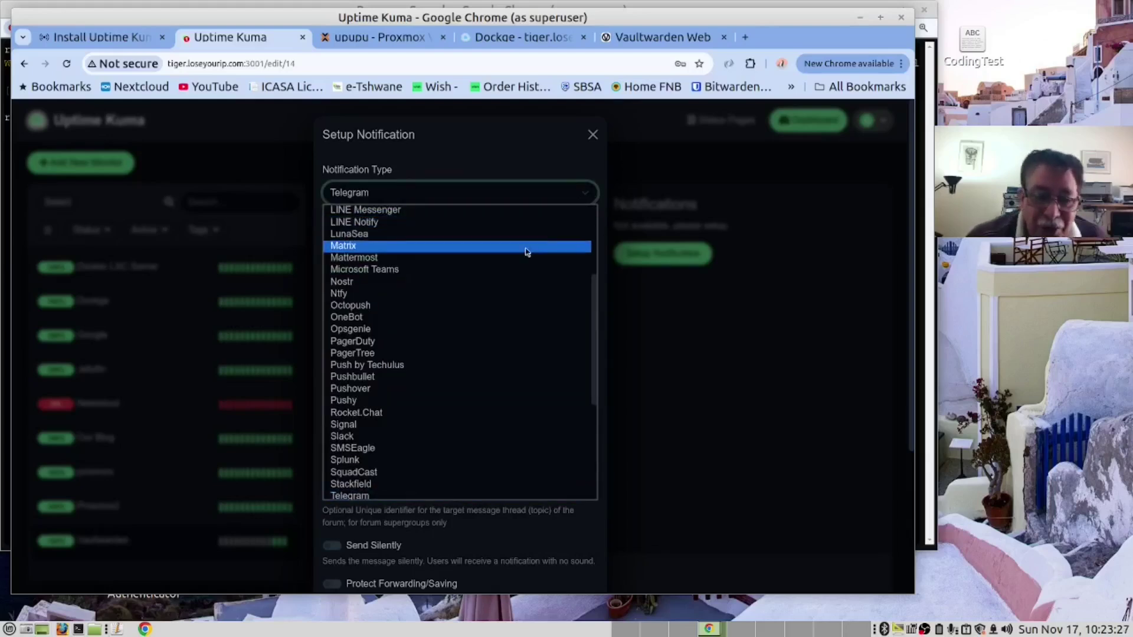
{"action": "scroll", "coordinate": [526, 251], "scroll_direction": "down", "scroll_amount": 2}
{"action": "scroll", "coordinate": [433, 294], "scroll_direction": "up", "scroll_amount": 5}
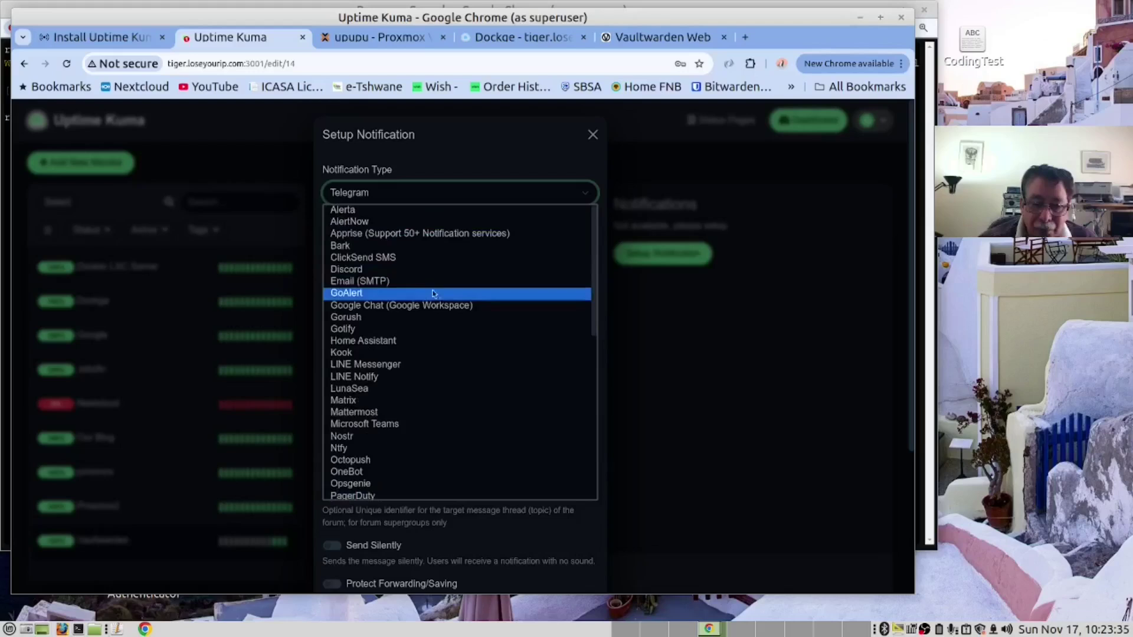
{"action": "left_click", "coordinate": [391, 282]}
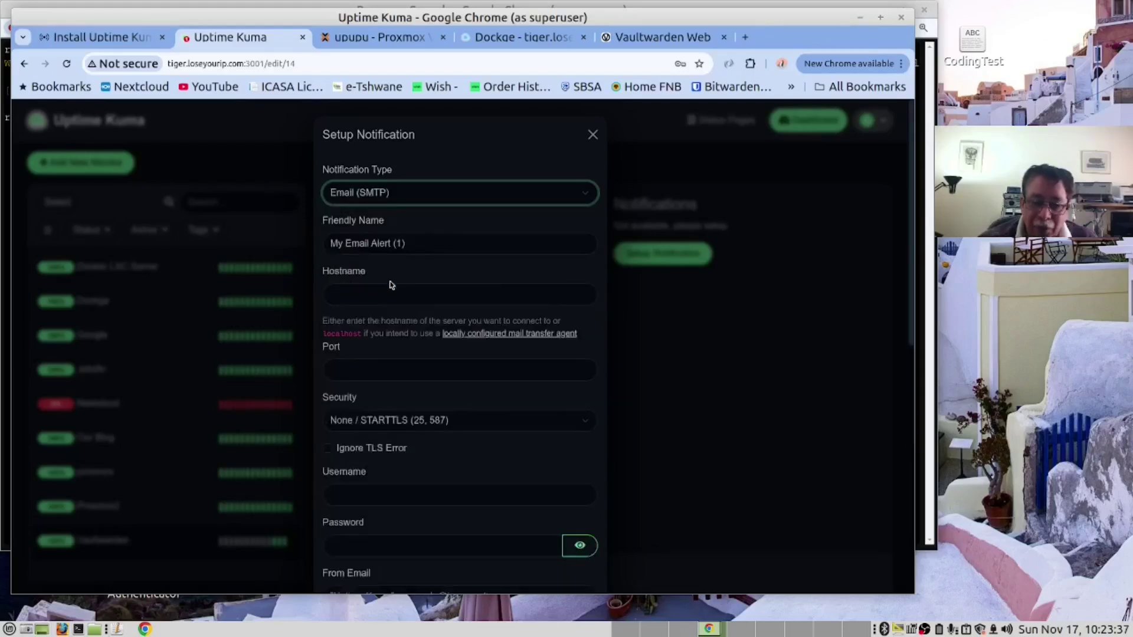
{"action": "left_click", "coordinate": [361, 293]}
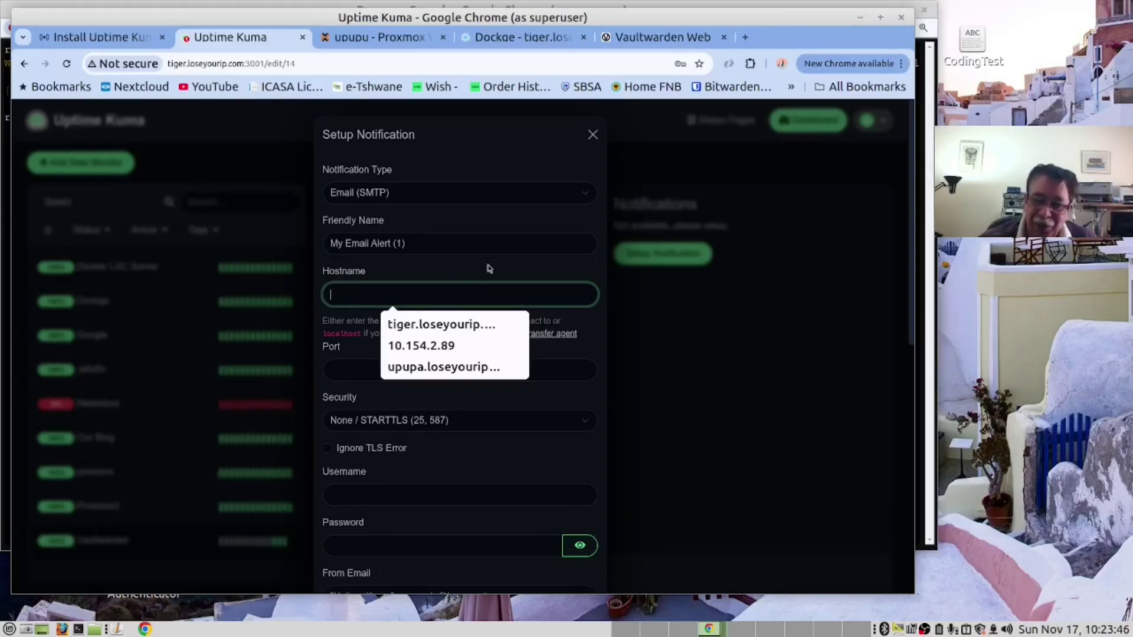
Examine the settings for the Microsoft Teams and Ntfy notification types, and close the notification setup without saving
{"action": "left_click", "coordinate": [575, 193]}
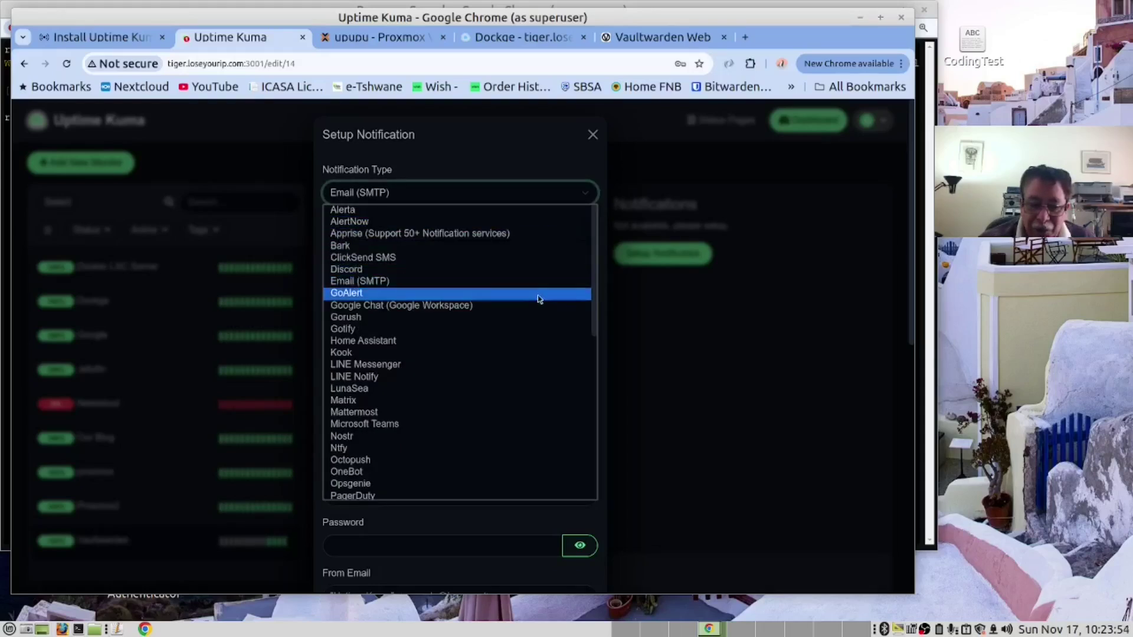
{"action": "left_click", "coordinate": [399, 424]}
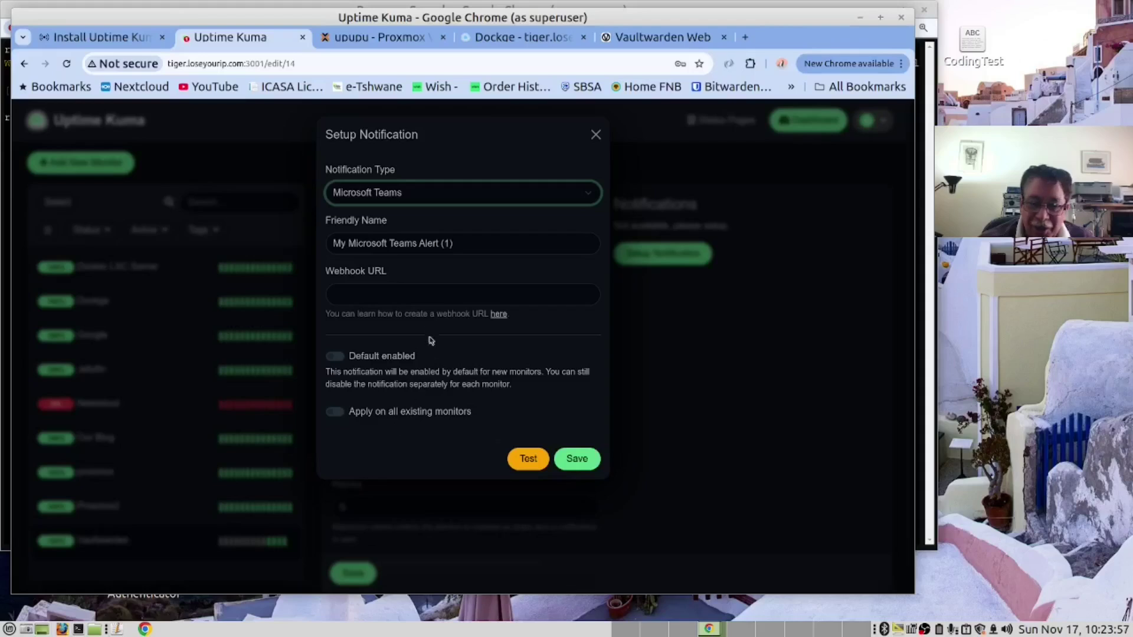
{"action": "left_click", "coordinate": [359, 295]}
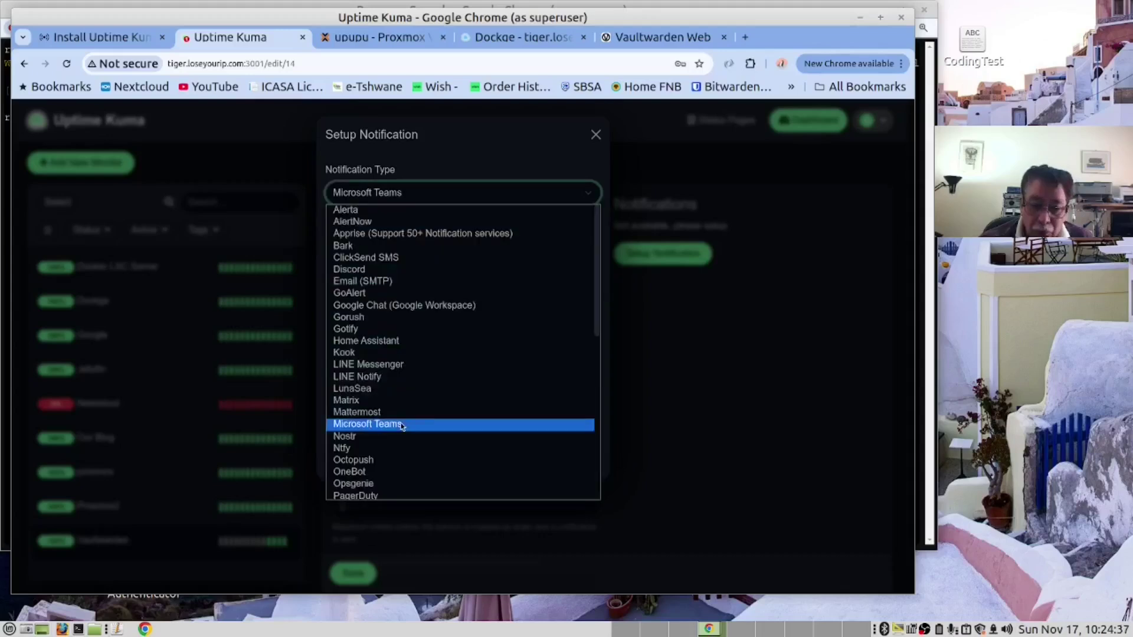
{"action": "left_click", "coordinate": [366, 451]}
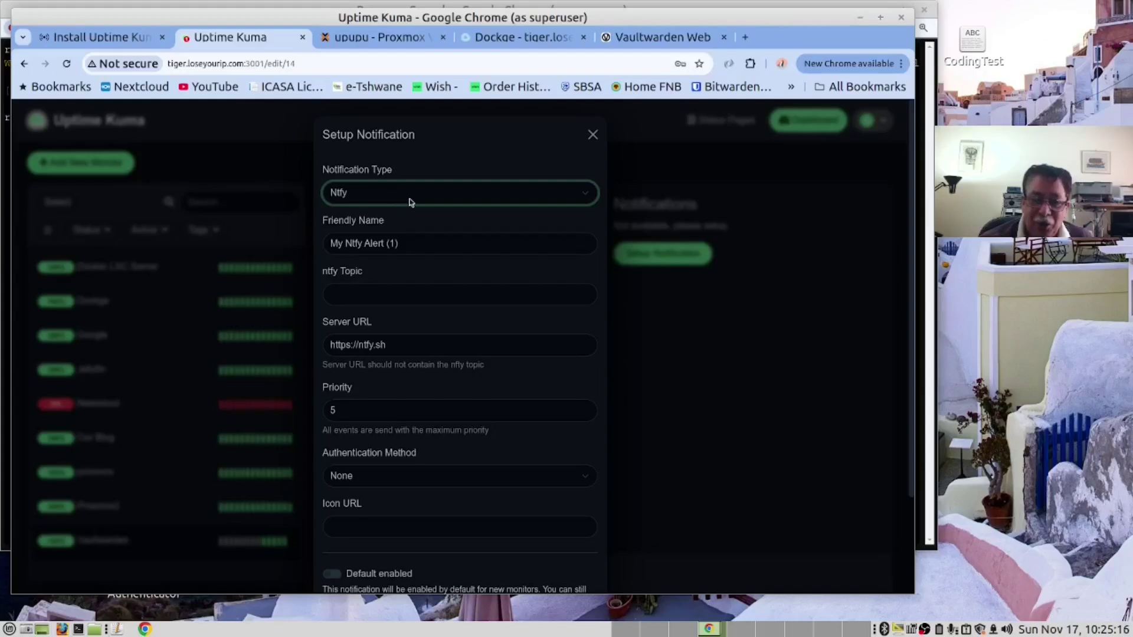
{"action": "left_click", "coordinate": [593, 135]}
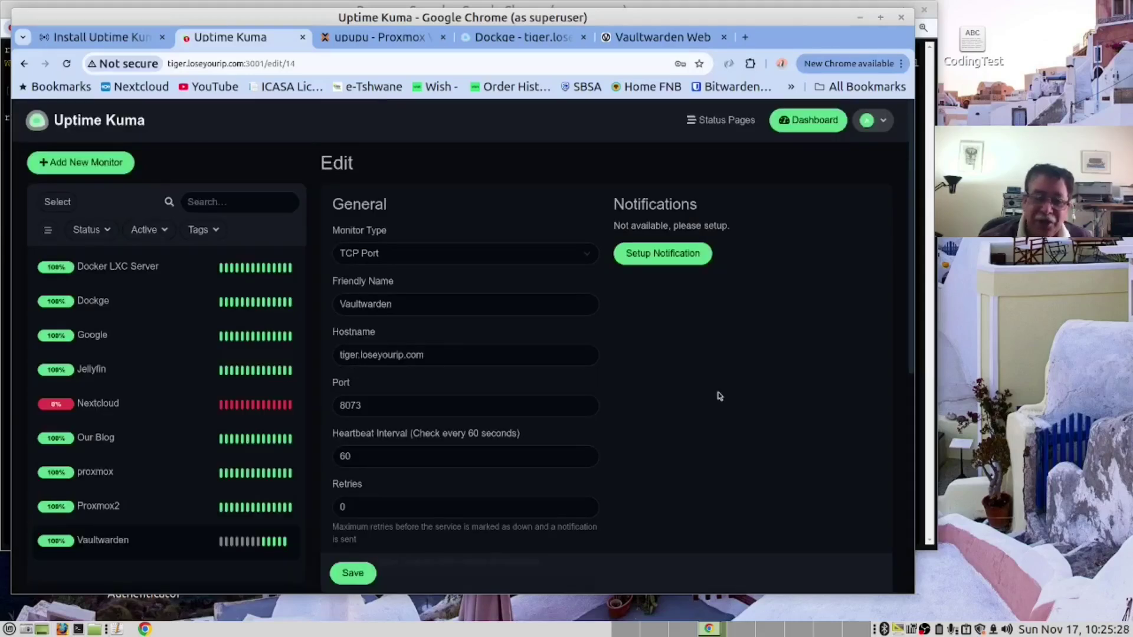